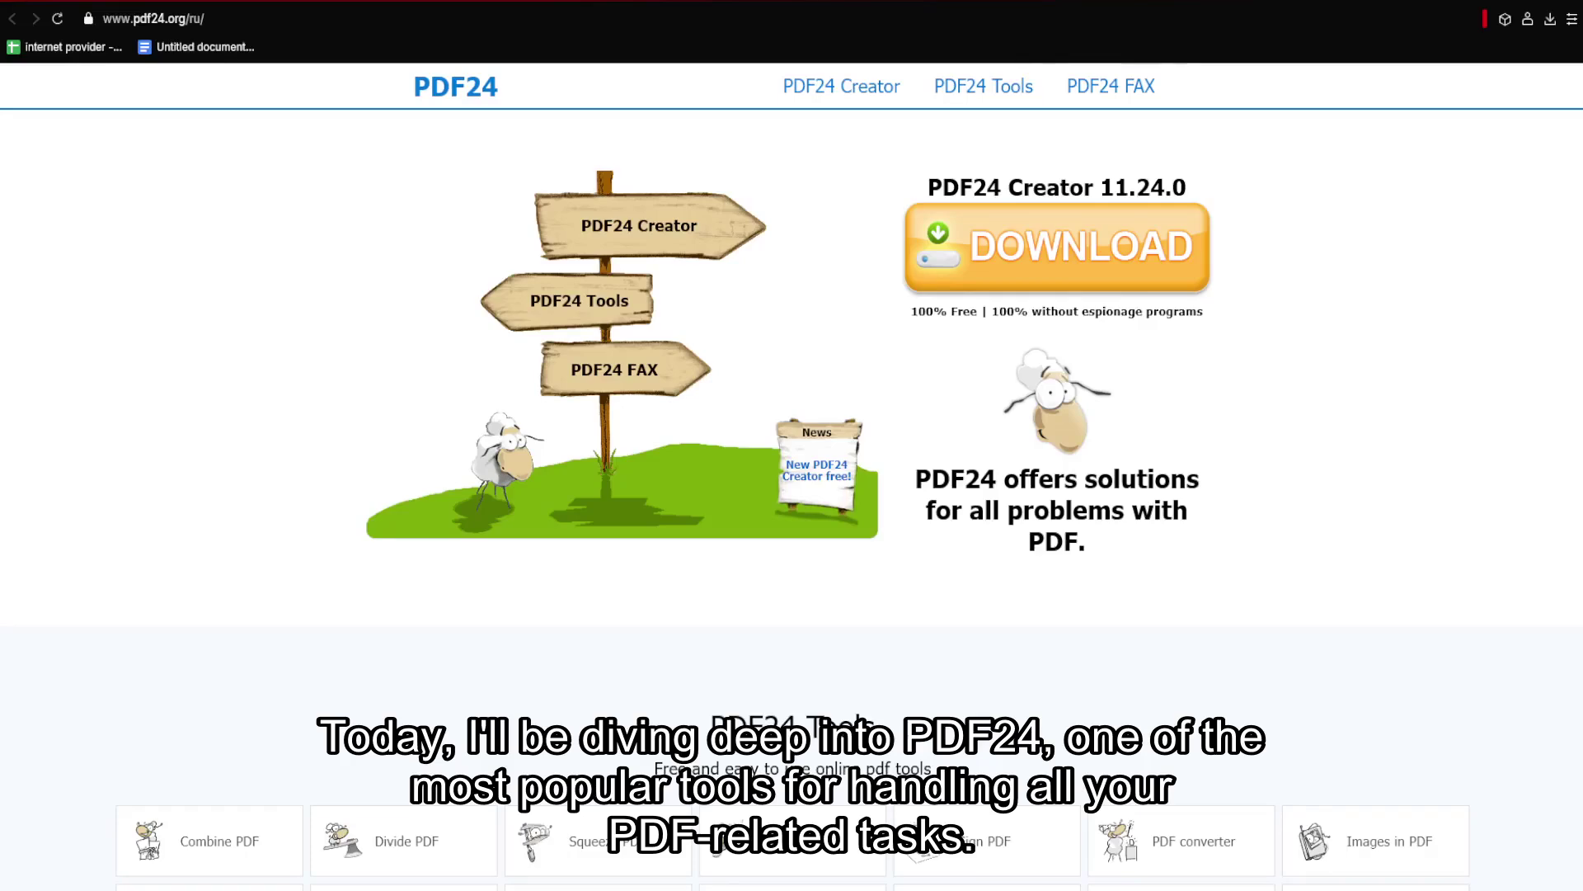
scroll(792, 476, "down", 1)
scroll(792, 475, "down", 2)
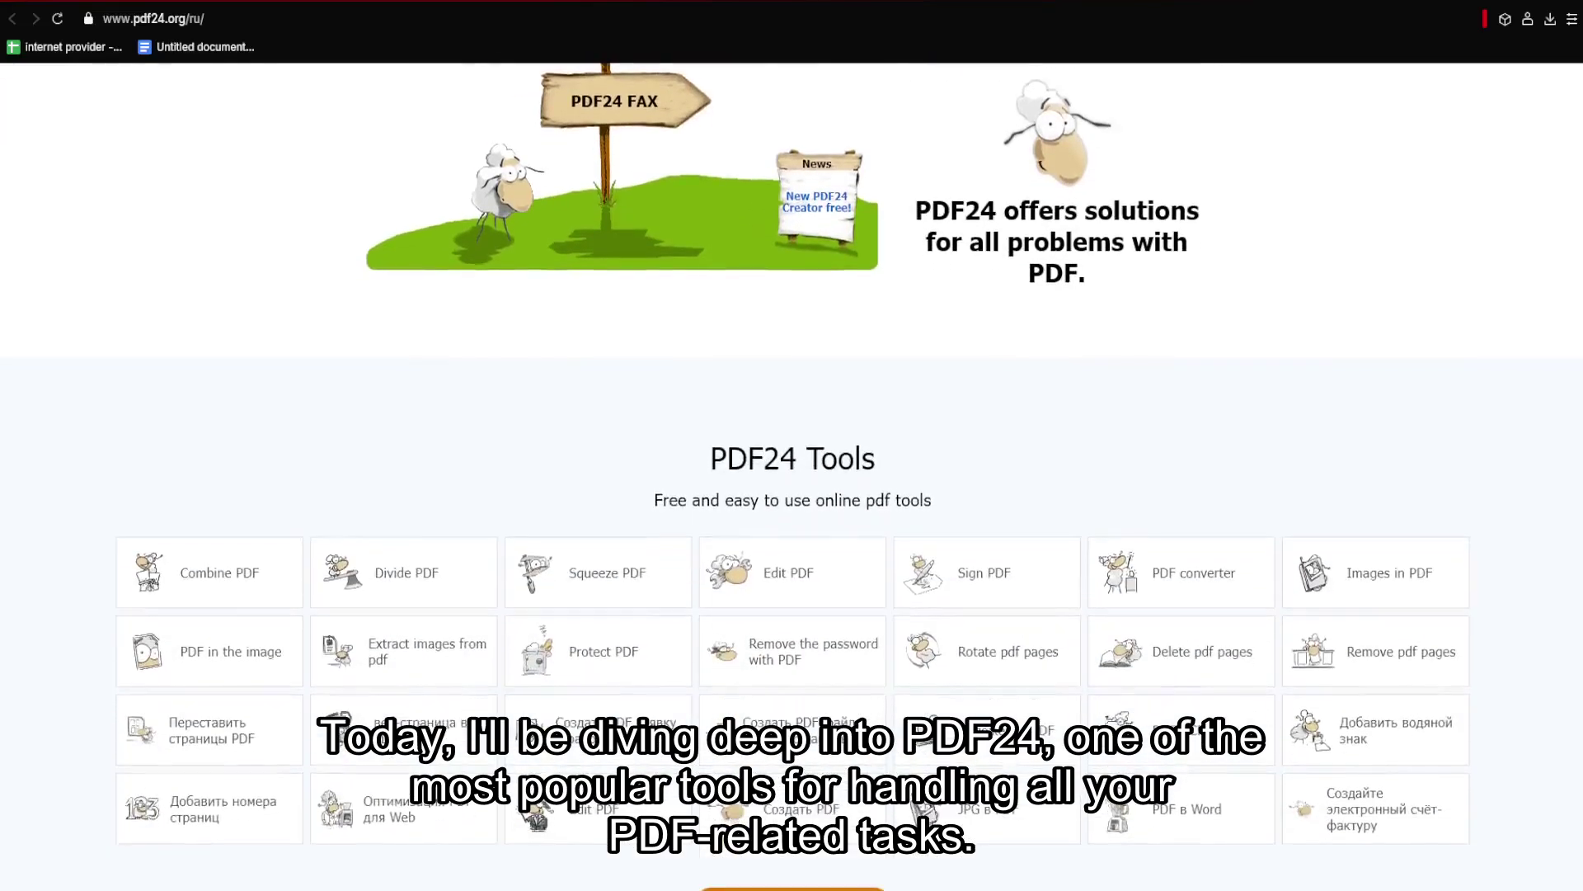
scroll(793, 477, "down", 1)
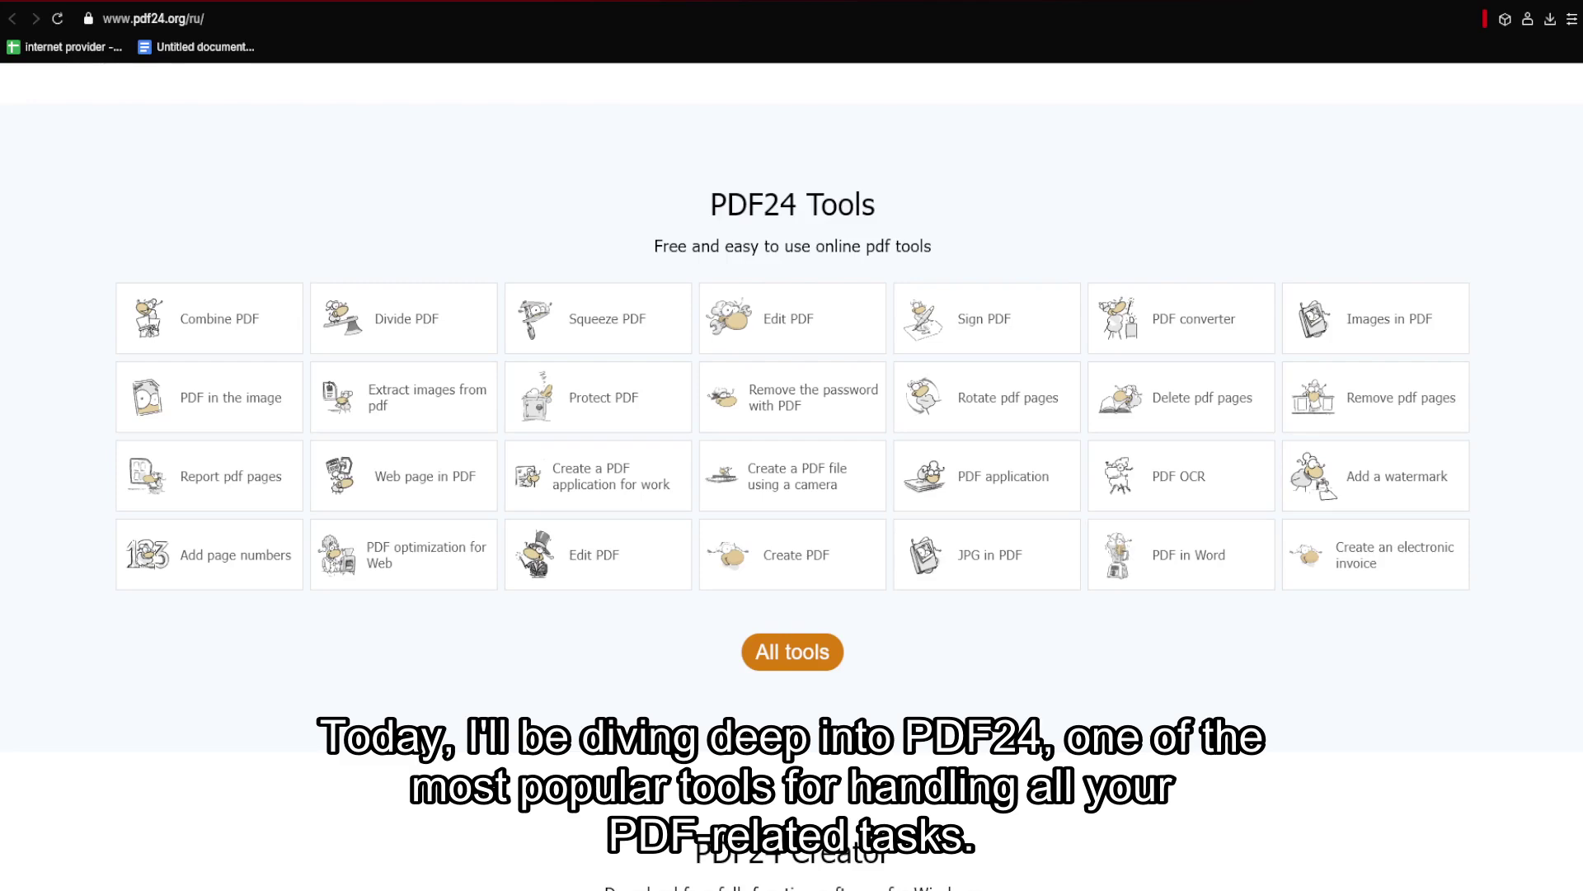
scroll(792, 476, "down", 1)
scroll(792, 477, "down", 1)
scroll(793, 476, "down", 1)
scroll(791, 477, "down", 2)
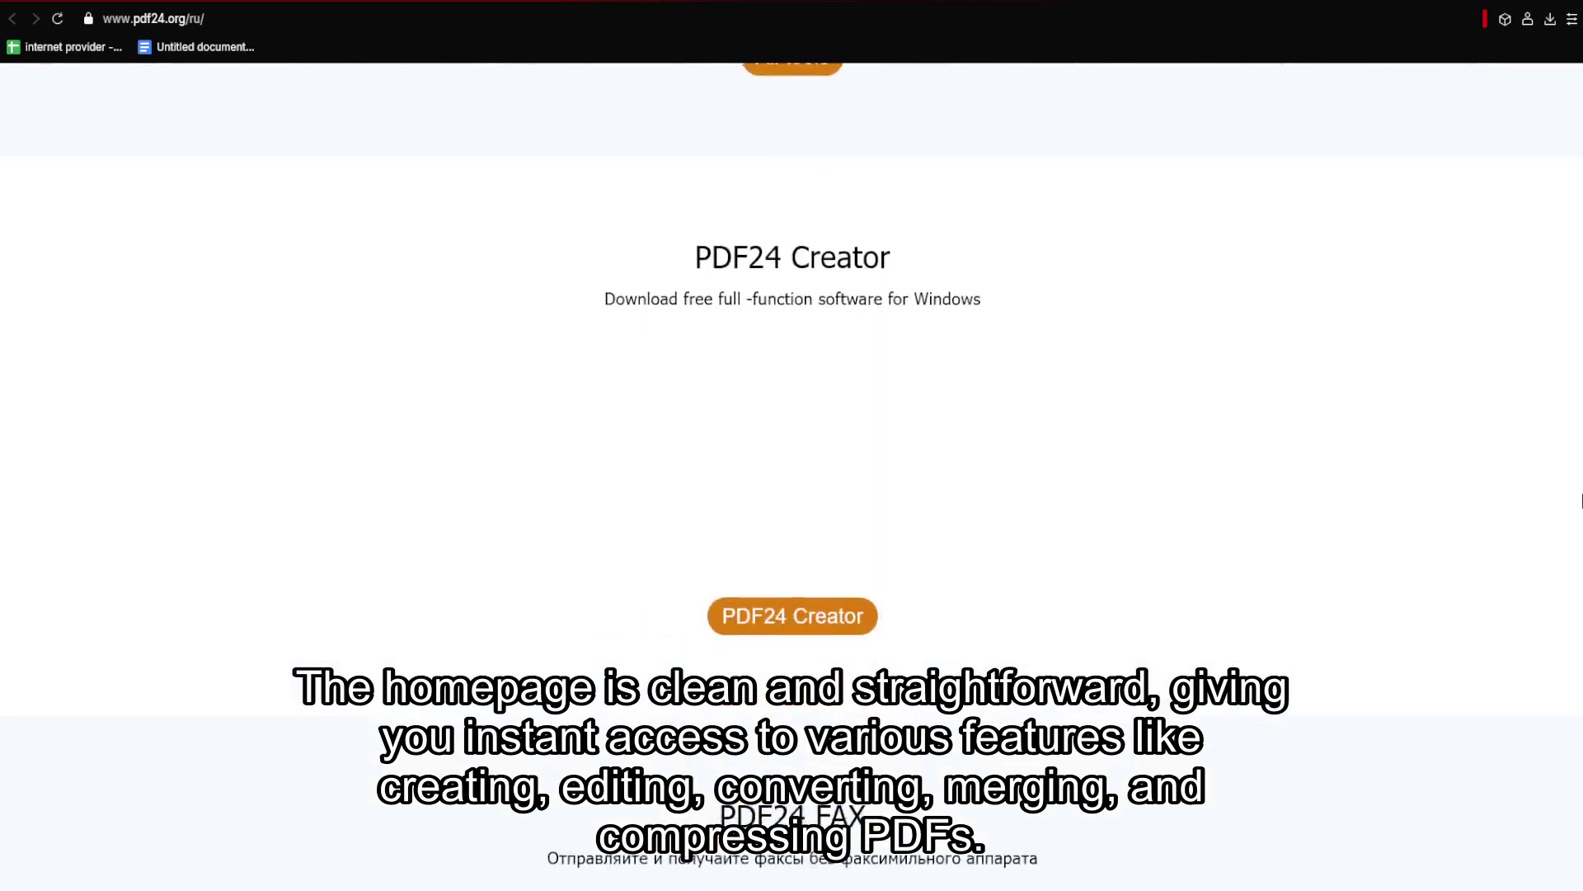
scroll(792, 476, "down", 1)
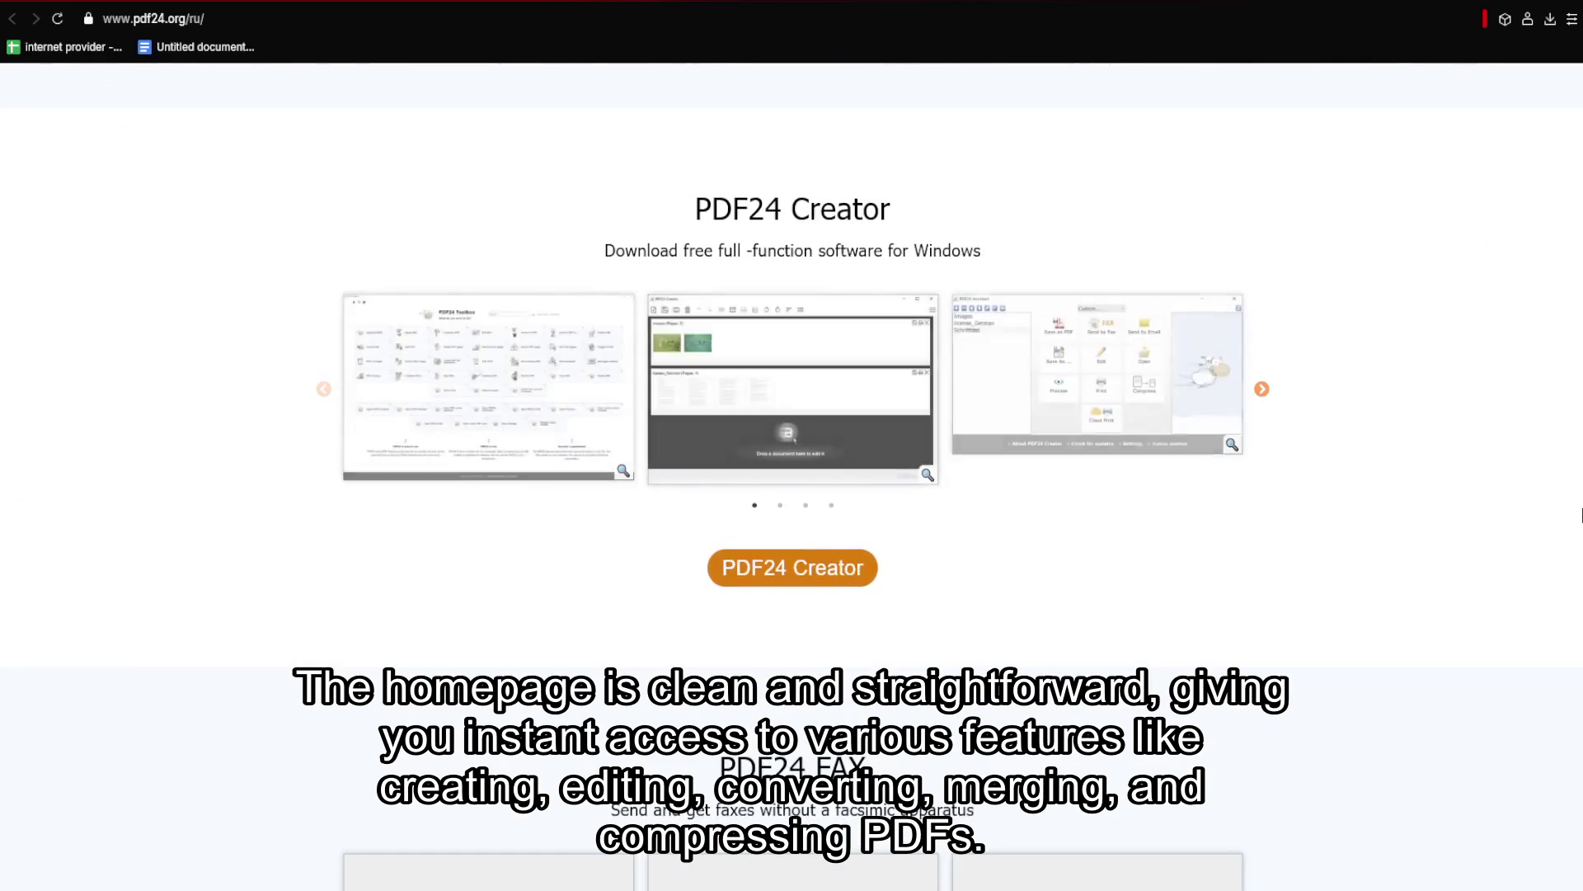
scroll(1580, 537, "down", 1)
scroll(1580, 565, "down", 1)
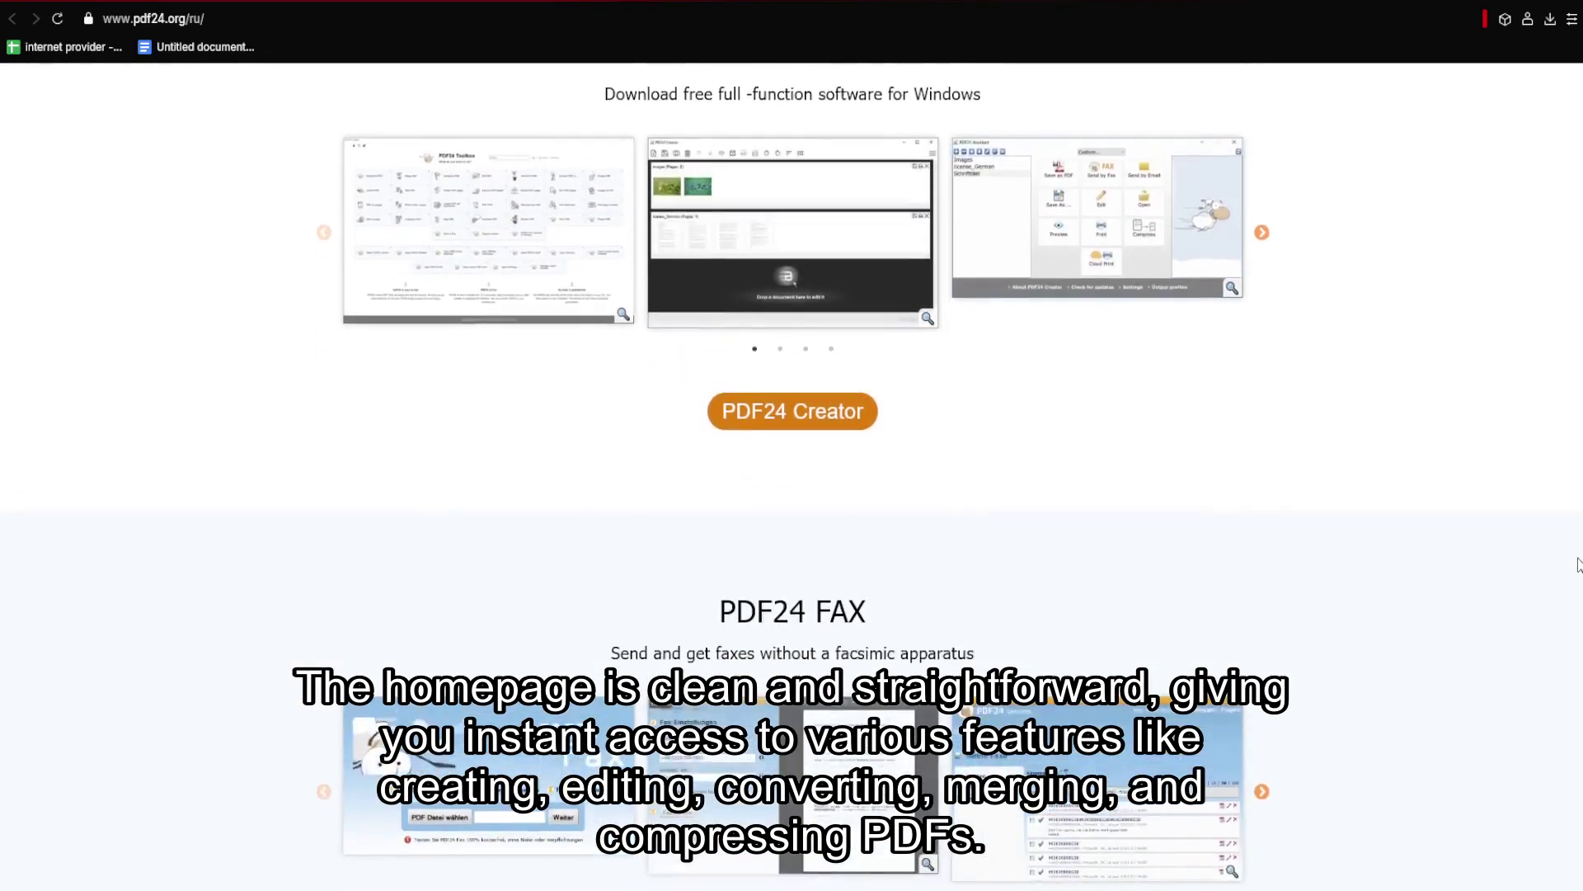
scroll(1573, 595, "down", 1)
scroll(1569, 619, "down", 1)
scroll(1568, 619, "down", 2)
scroll(1559, 660, "down", 1)
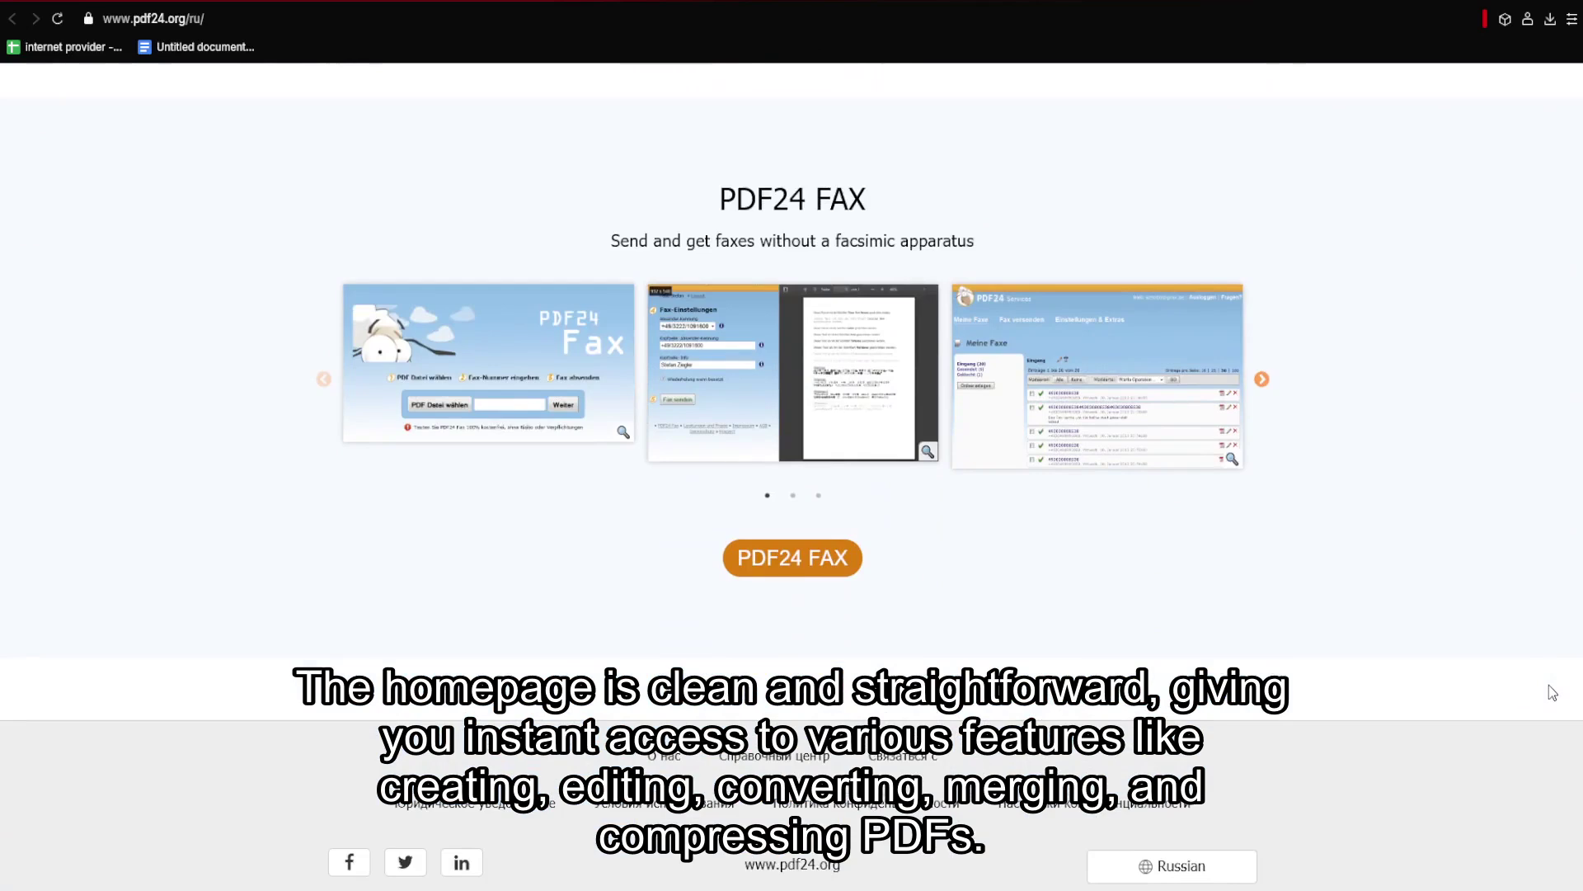
scroll(1552, 693, "down", 1)
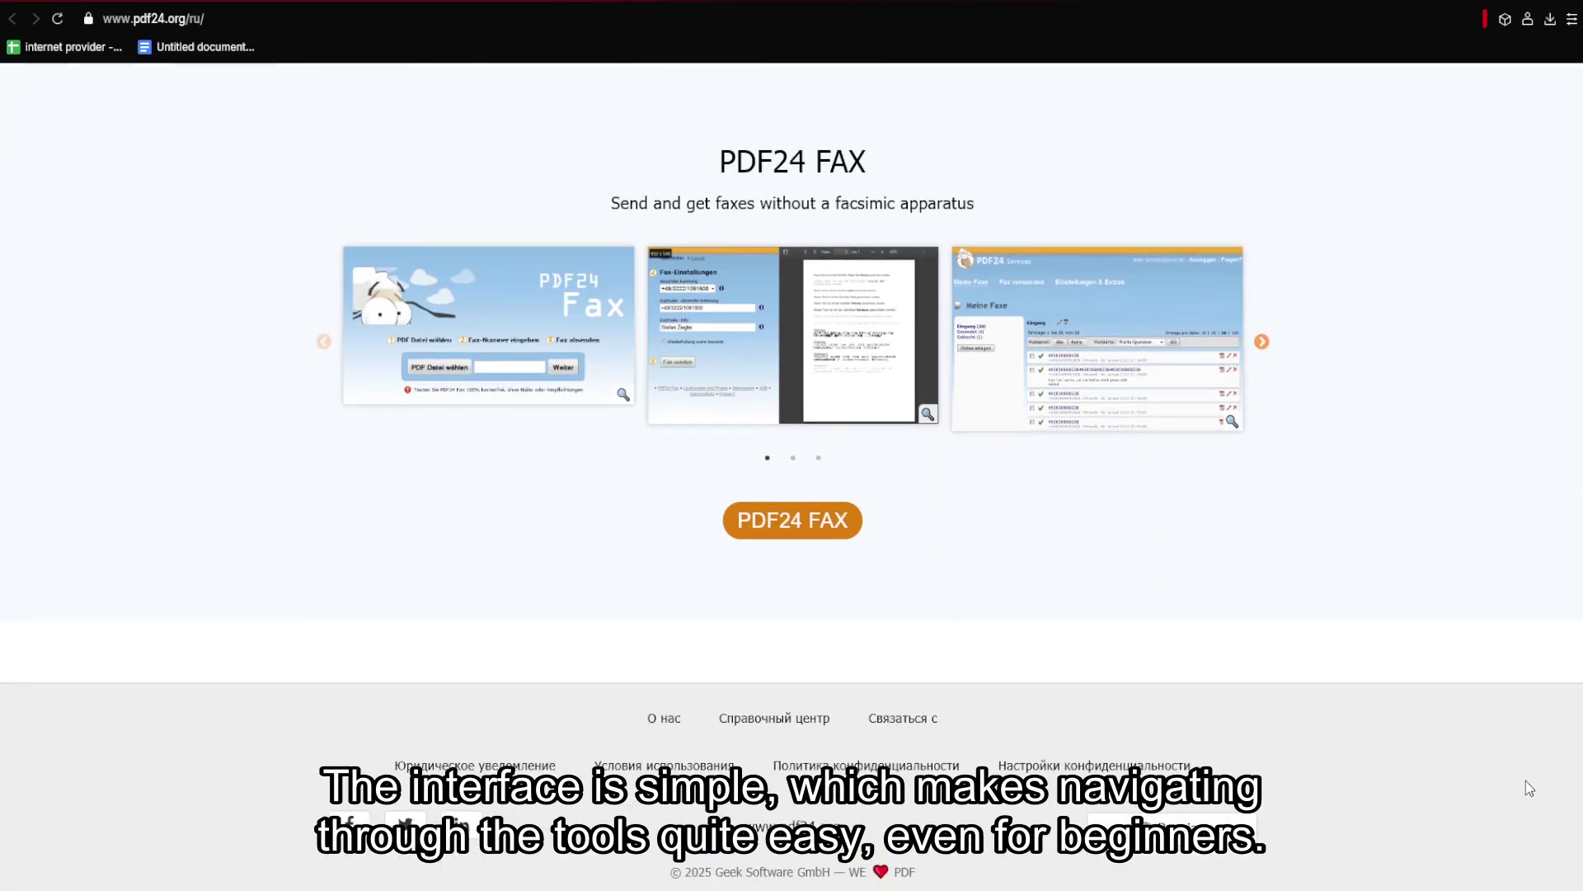
scroll(1533, 693, "up", 4)
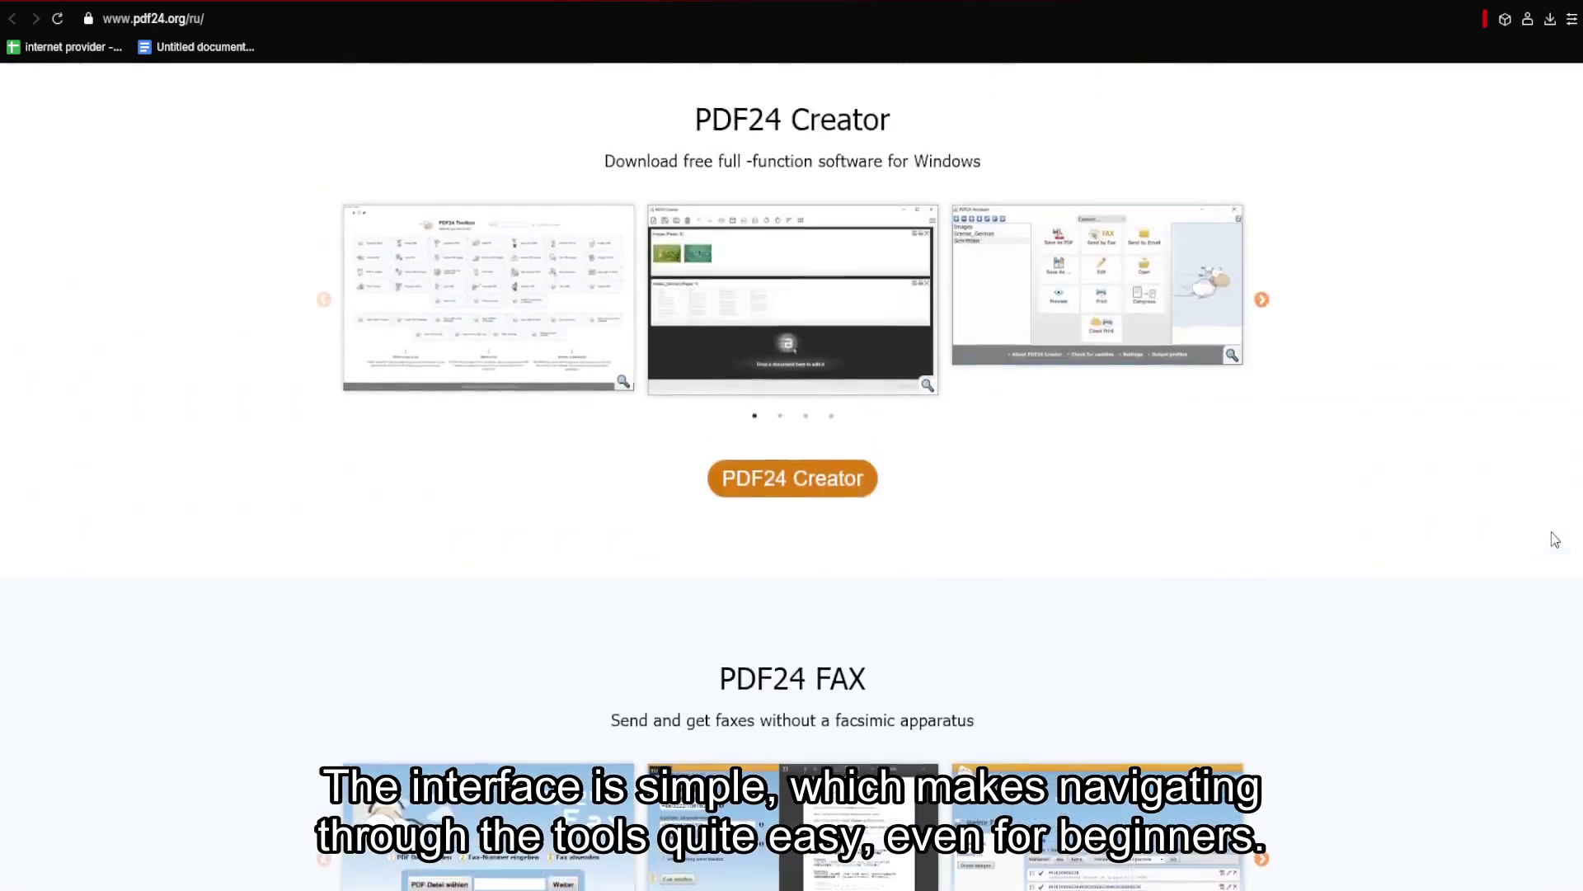
scroll(1548, 537, "up", 4)
scroll(1531, 372, "up", 3)
scroll(1553, 235, "up", 2)
scroll(1553, 236, "up", 1)
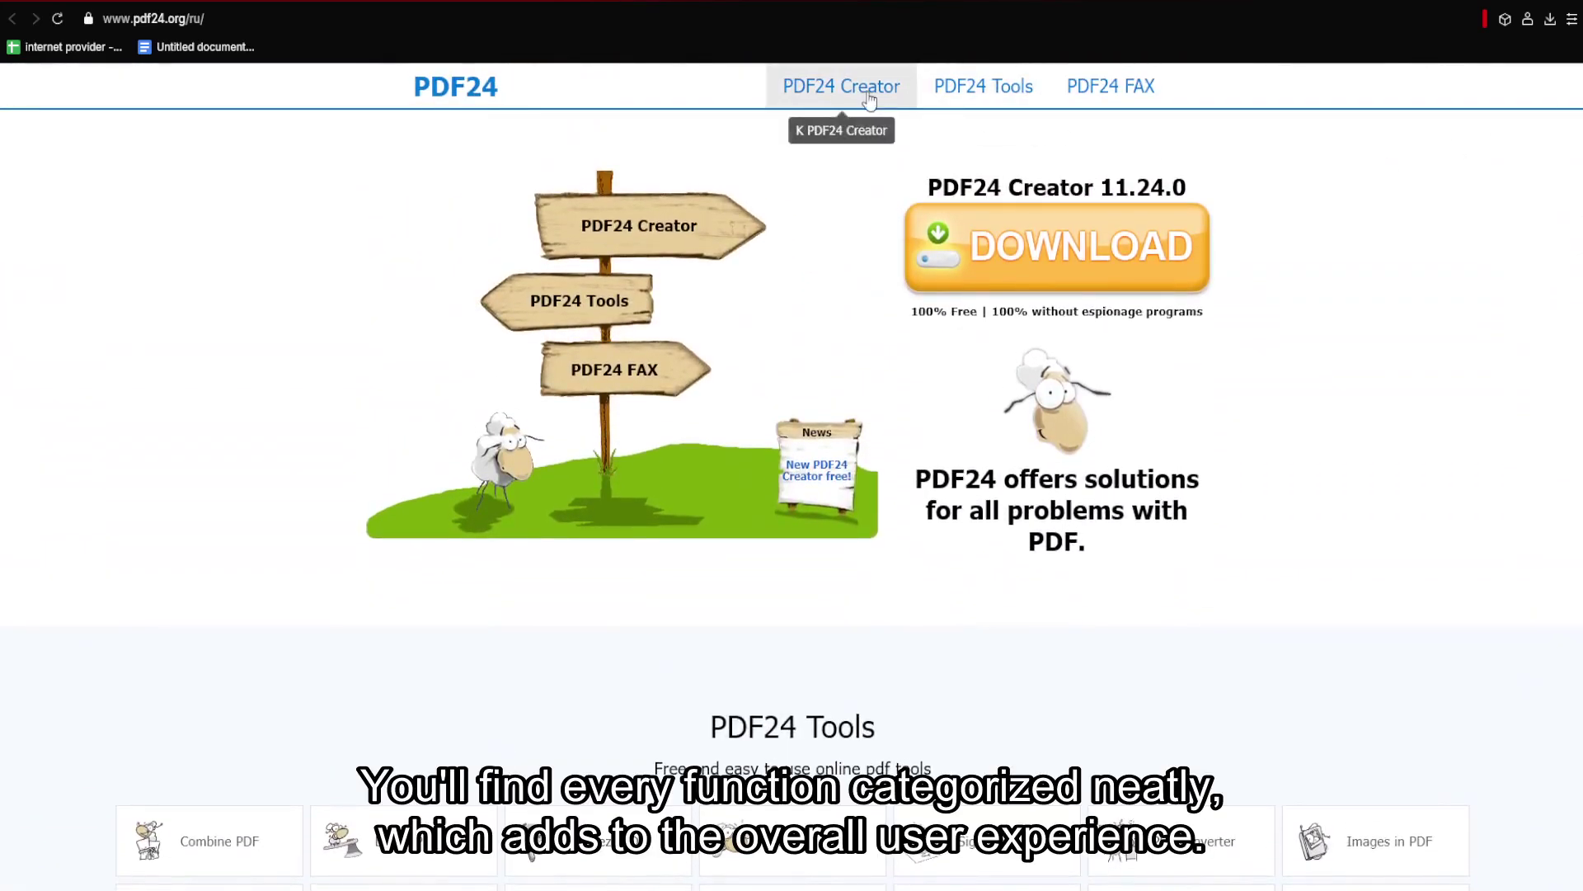
Browse the PDF24 Creator page's features and its Chrome extension store listing.
left_click(868, 102)
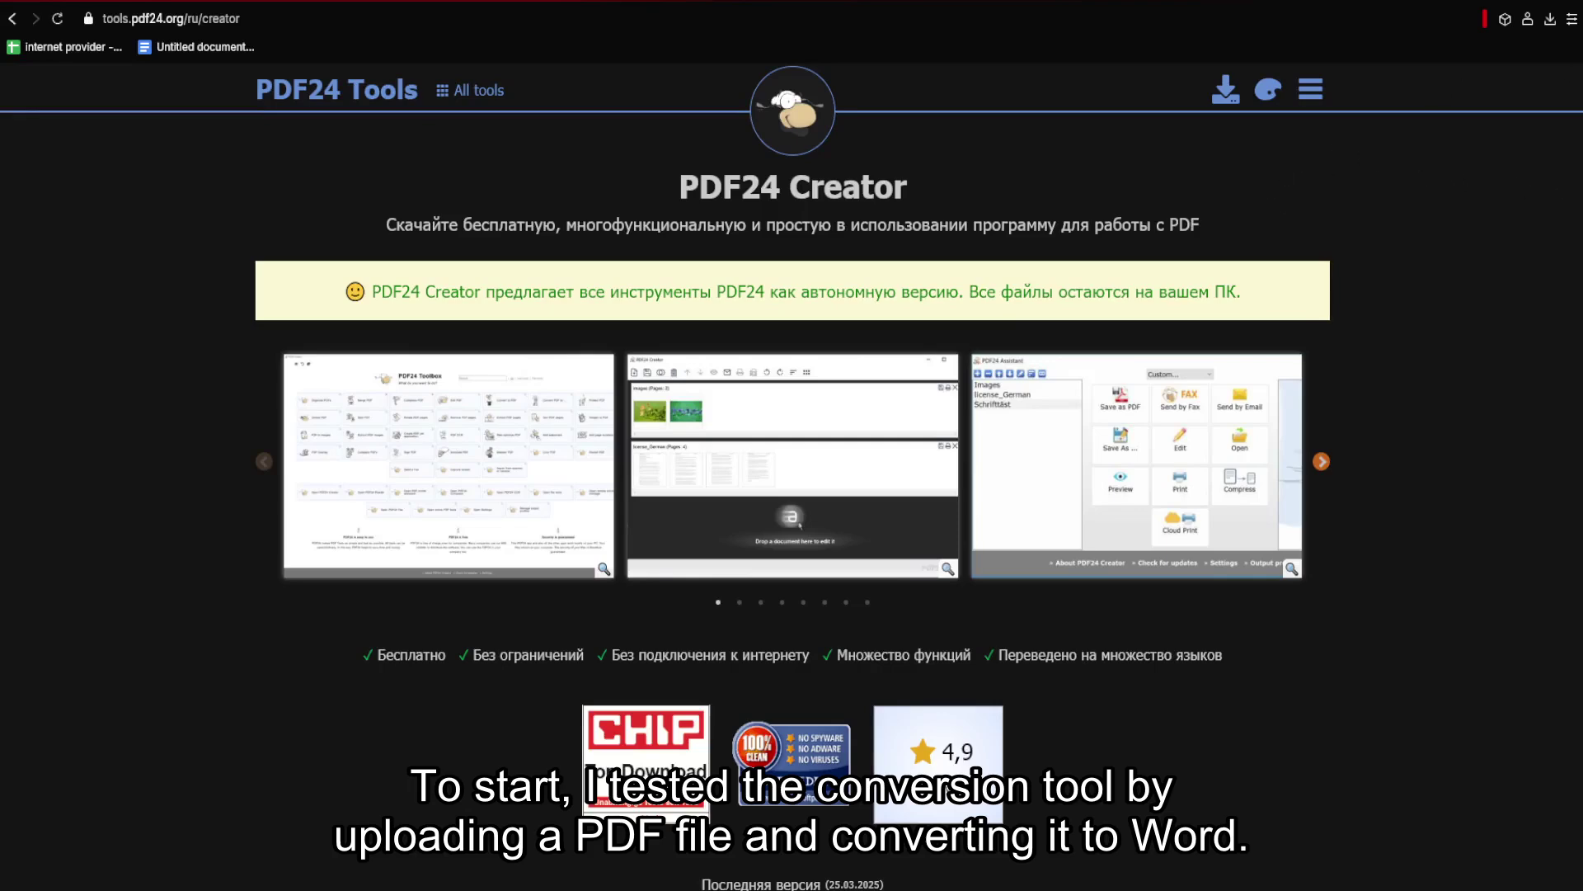
scroll(792, 477, "down", 1)
scroll(793, 476, "down", 1)
scroll(793, 476, "down", 1)
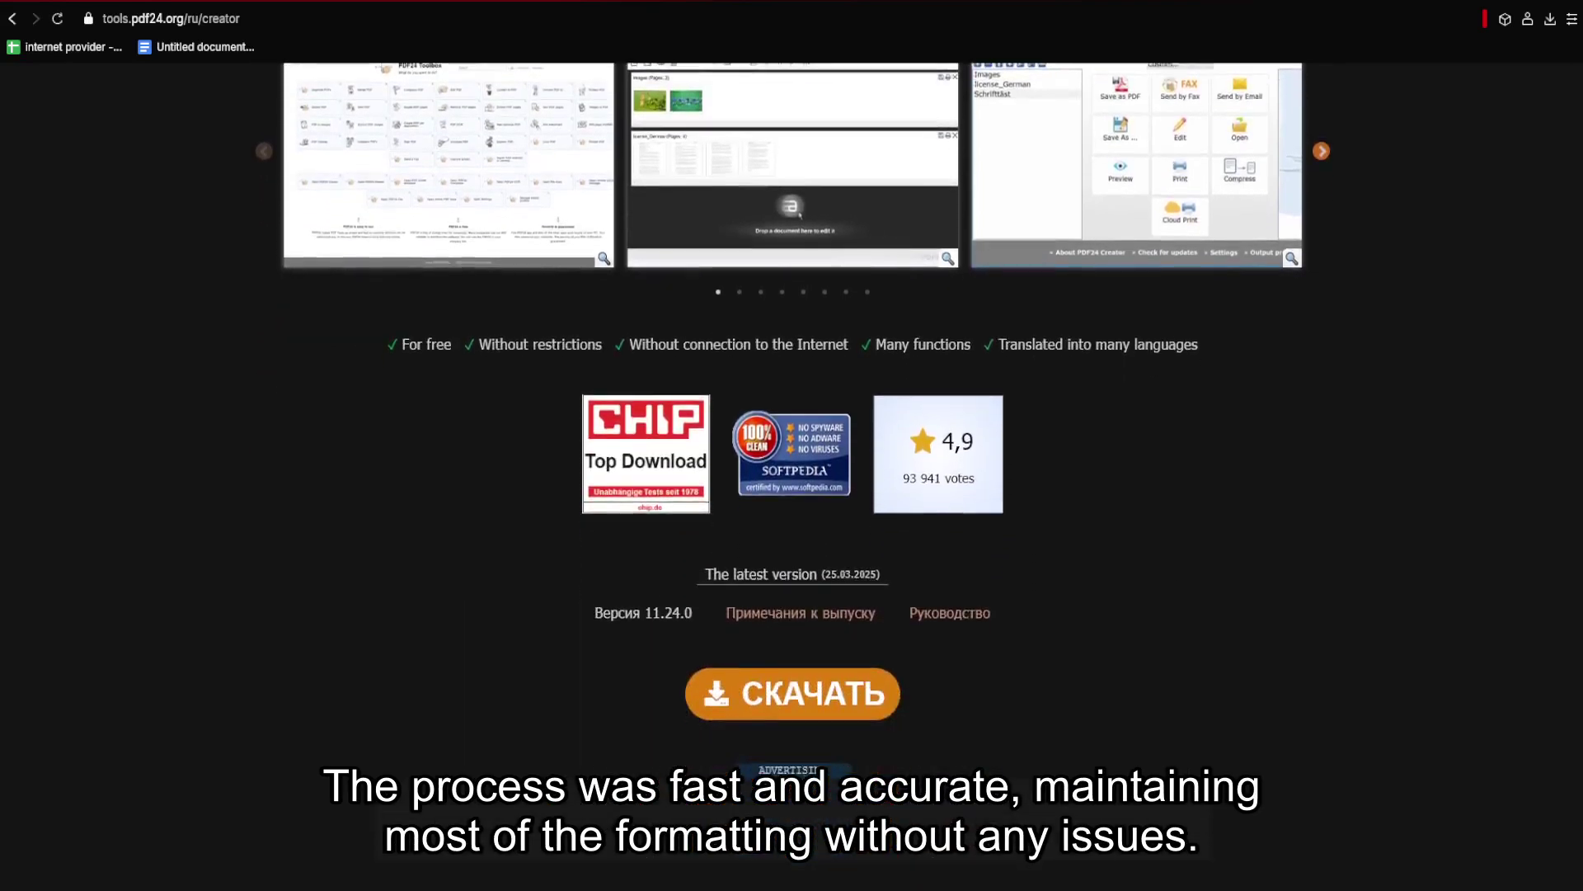
scroll(792, 477, "down", 1)
scroll(792, 476, "down", 2)
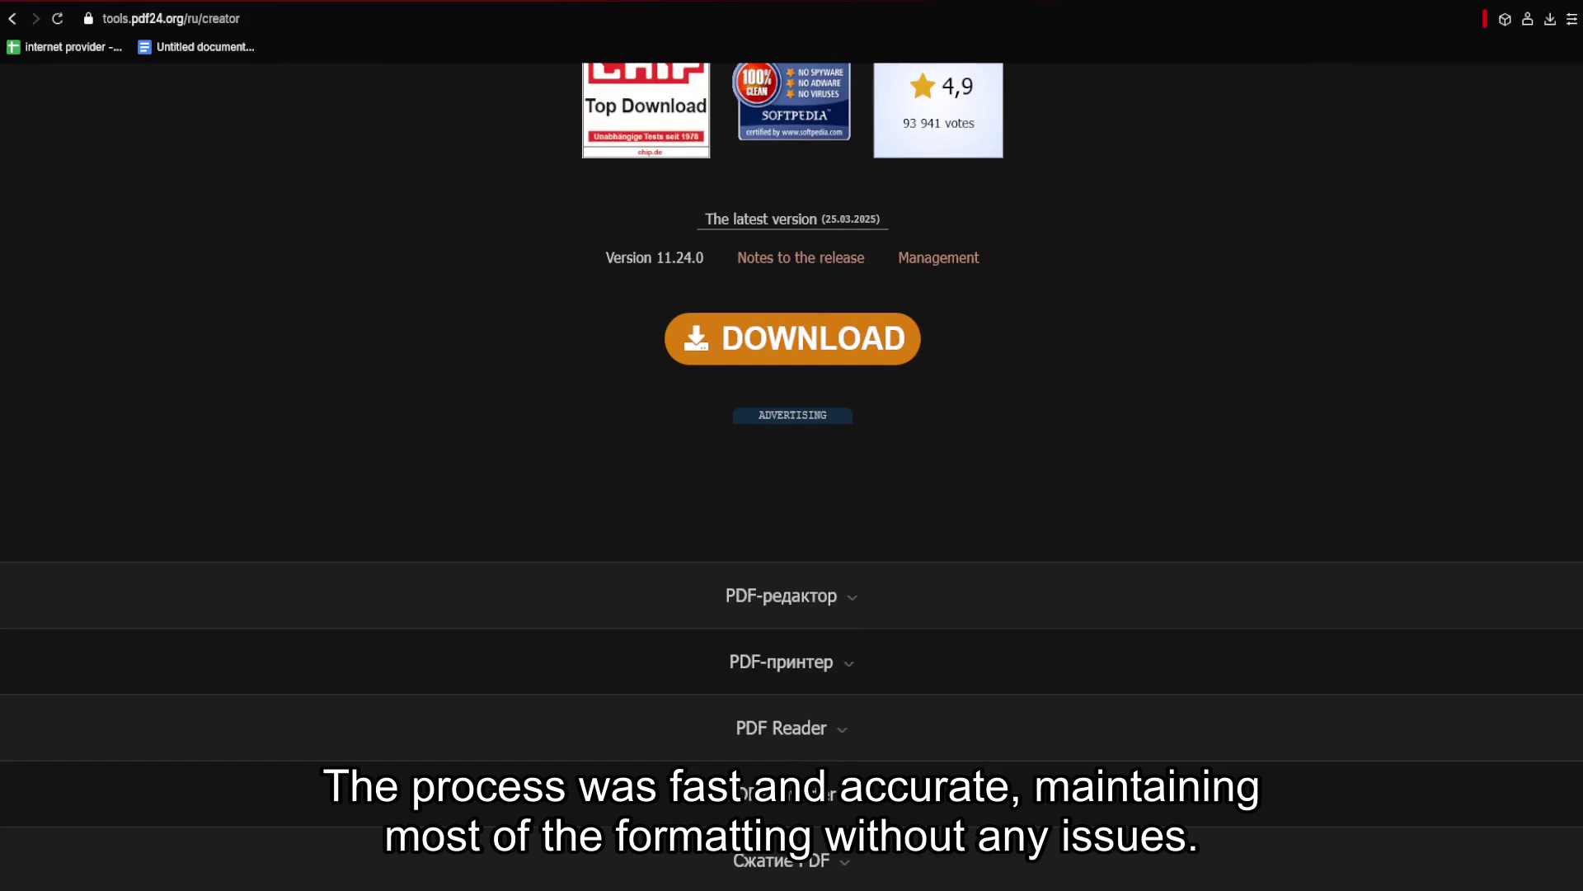
scroll(792, 477, "down", 1)
scroll(792, 476, "down", 2)
scroll(791, 477, "down", 1)
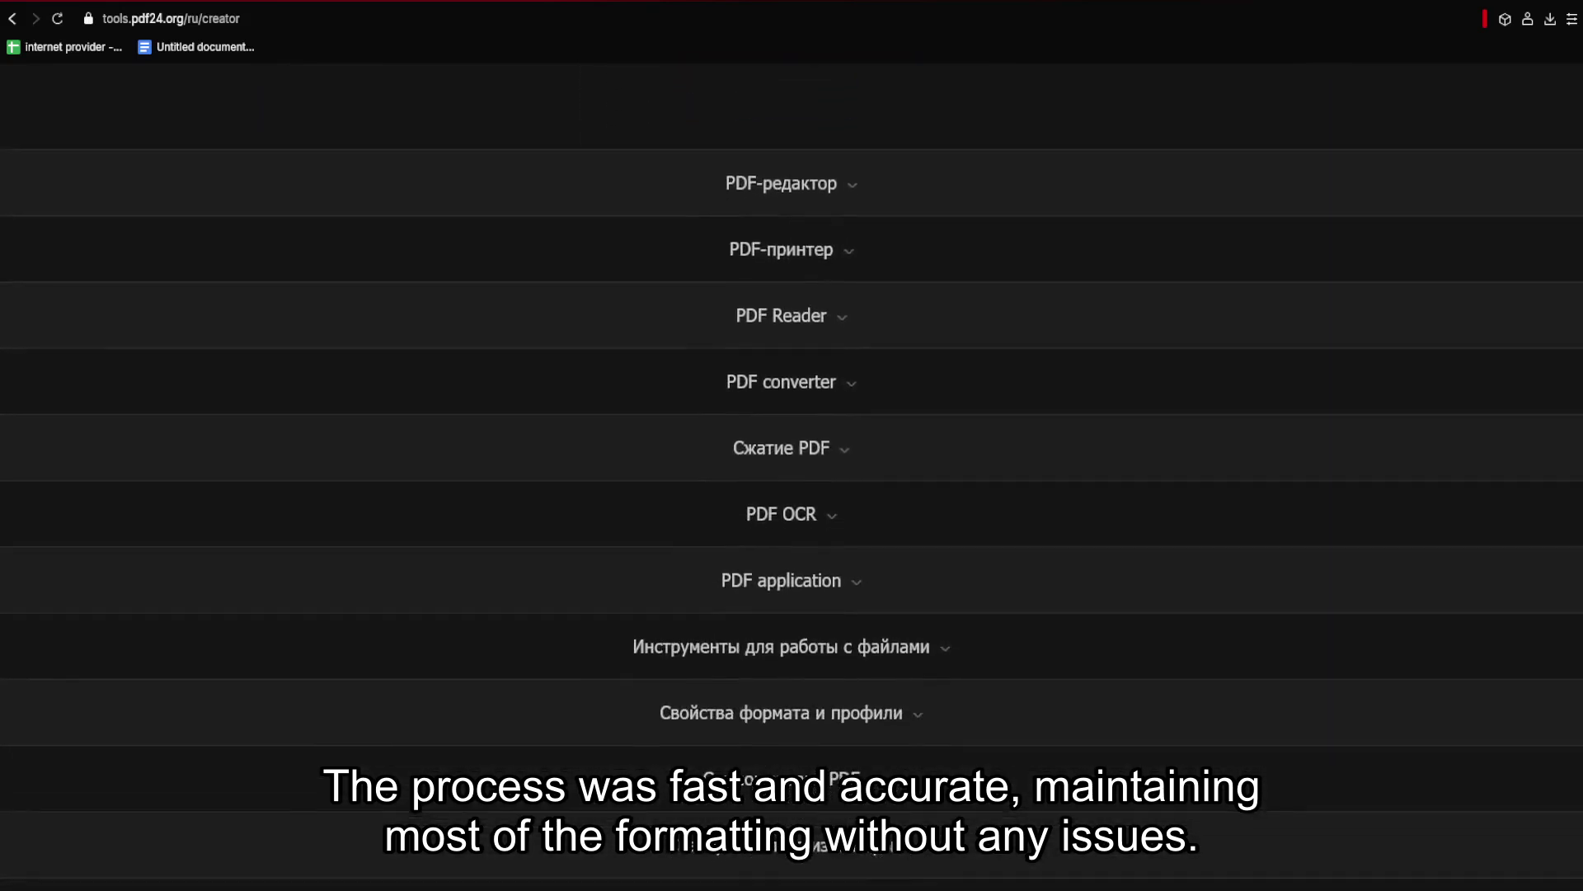
scroll(792, 477, "down", 1)
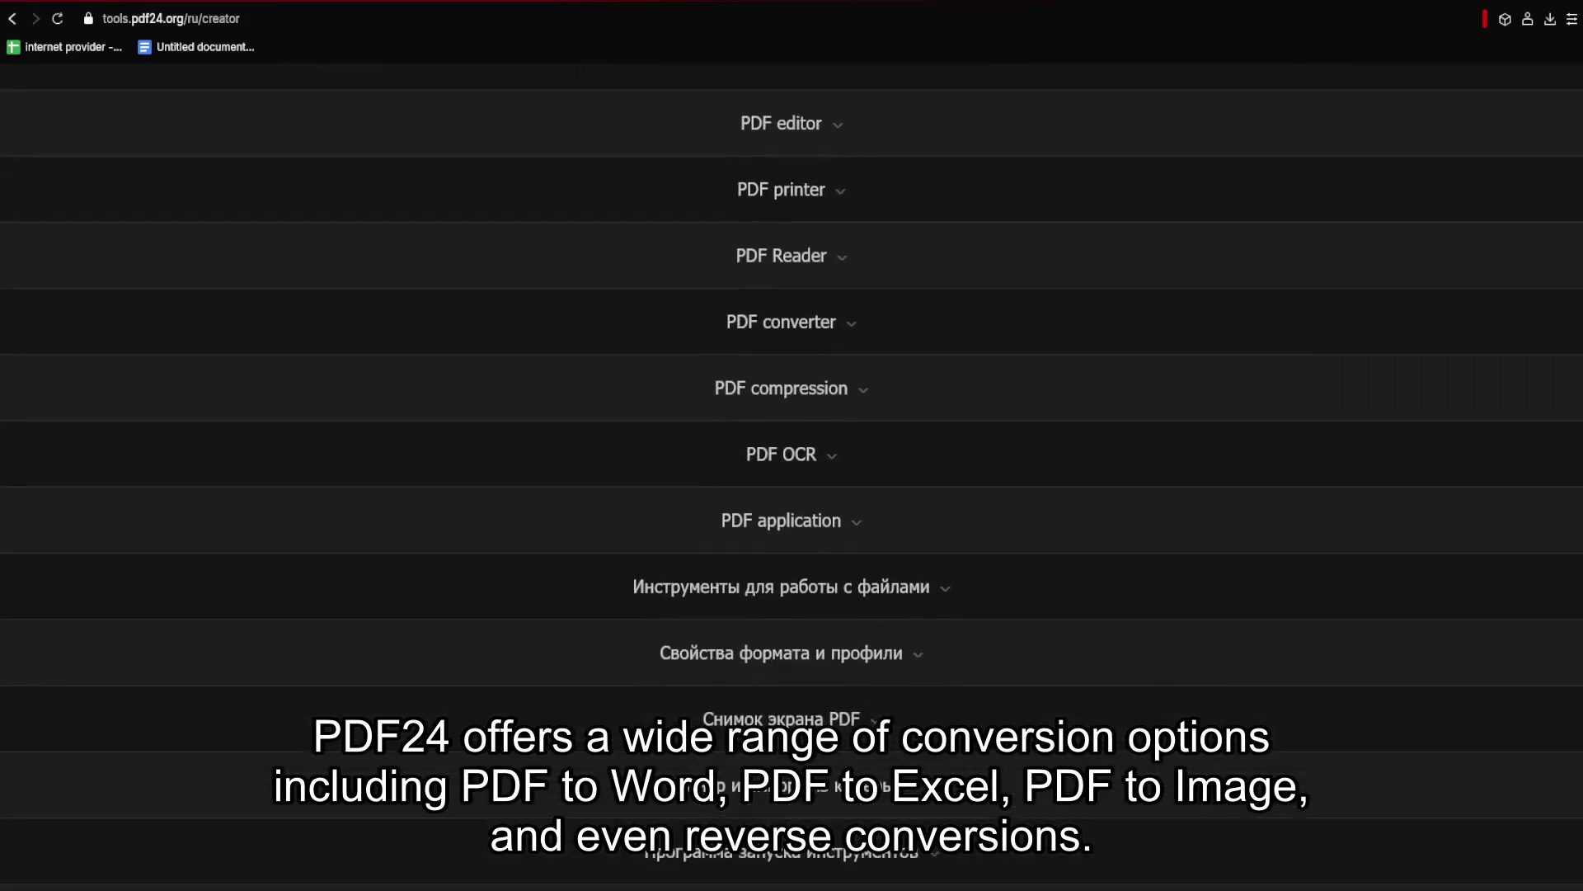
scroll(792, 476, "down", 2)
scroll(793, 477, "down", 1)
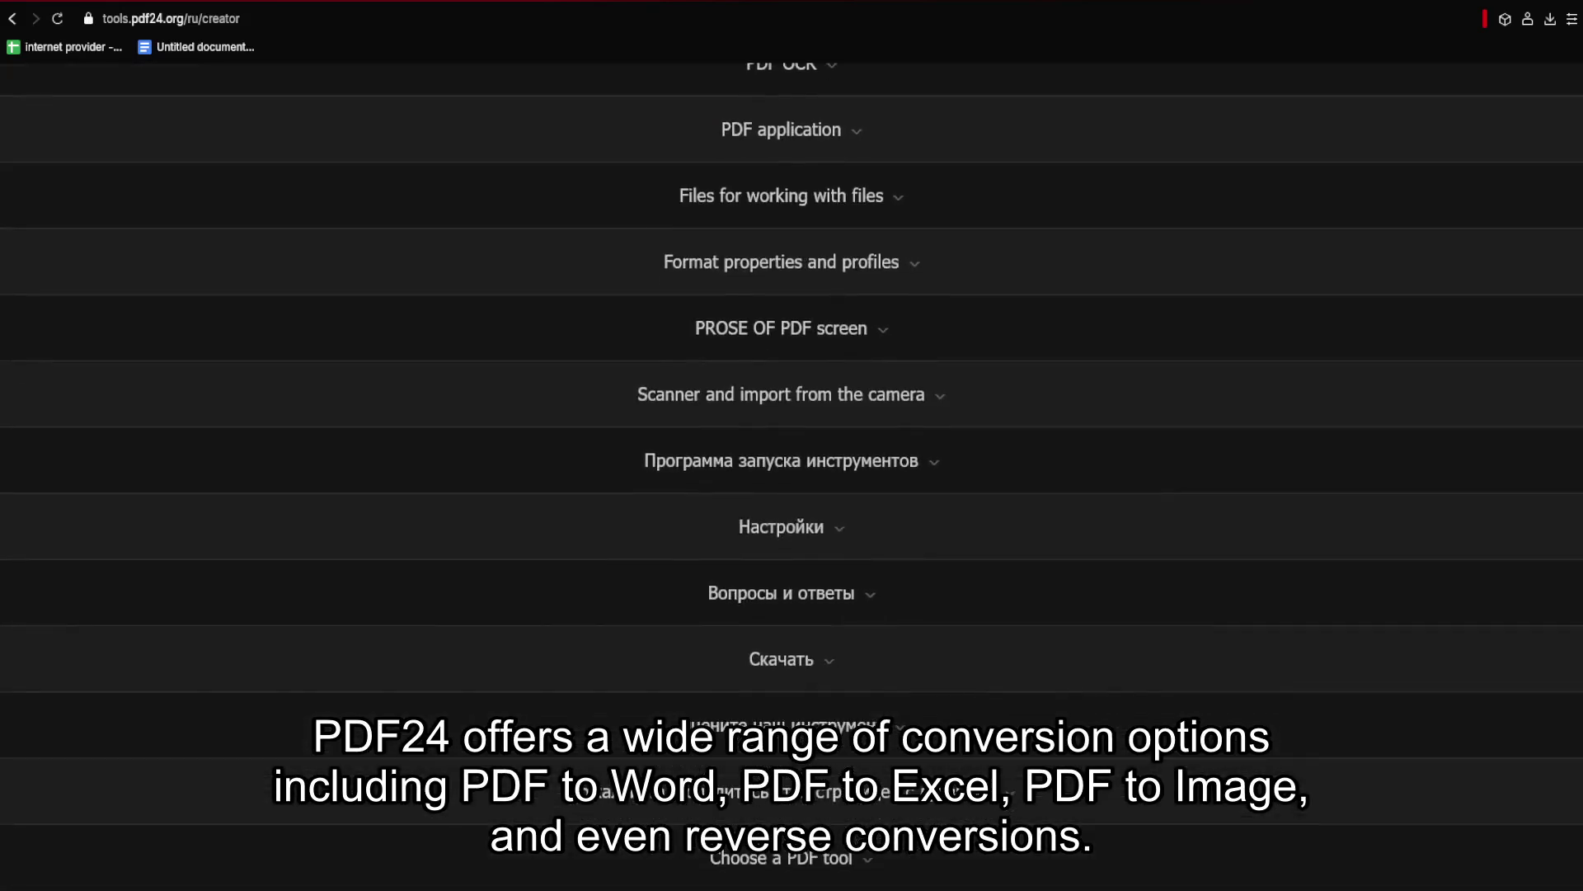
scroll(793, 476, "down", 2)
scroll(792, 476, "down", 2)
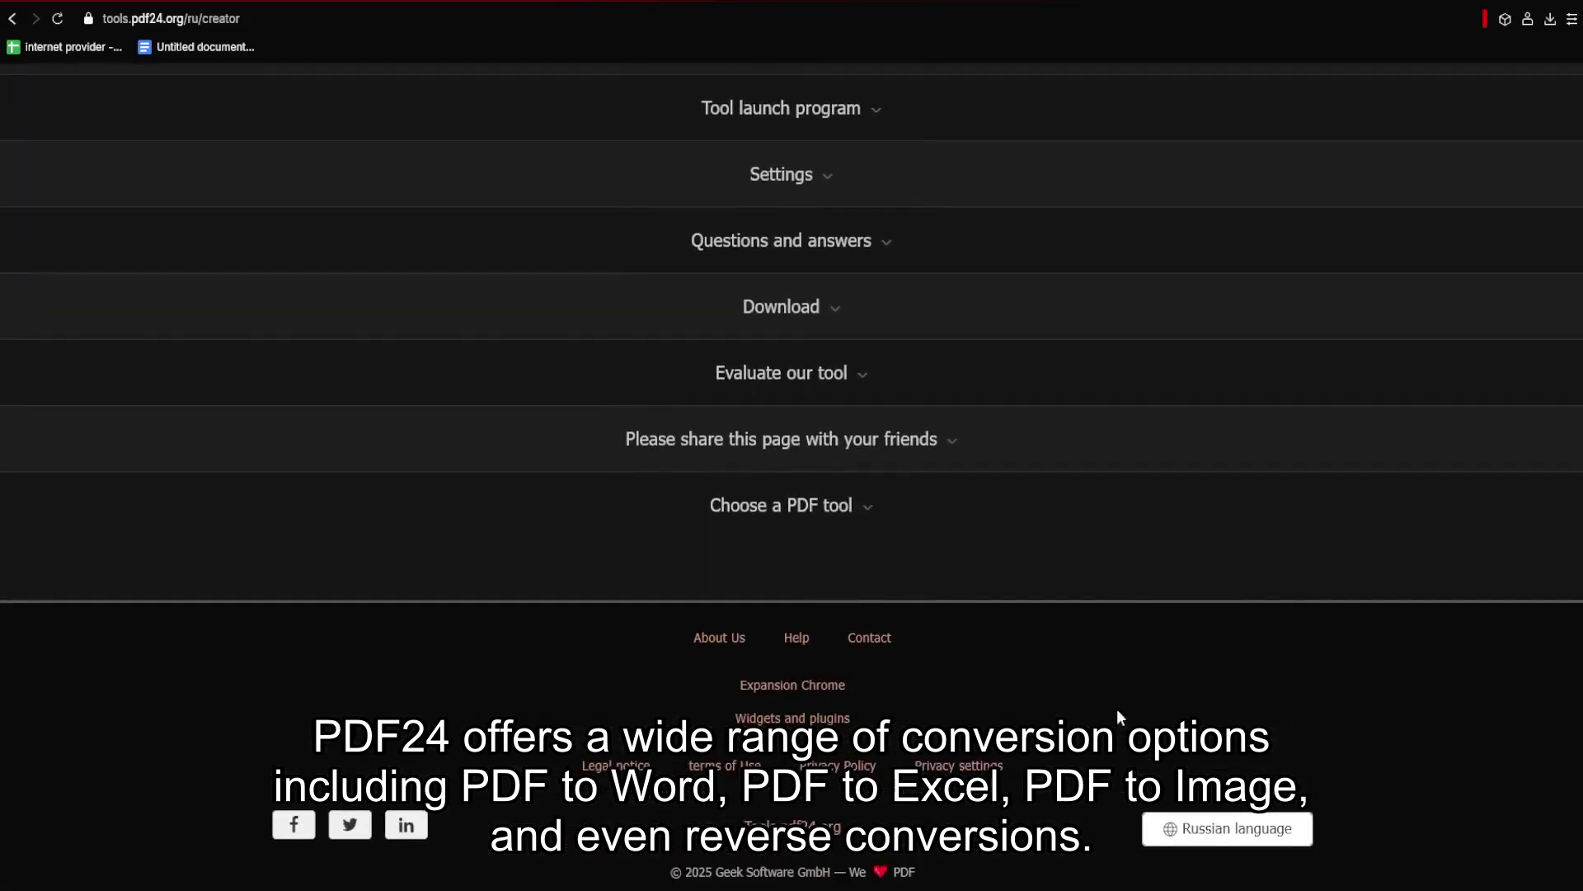
left_click(792, 687)
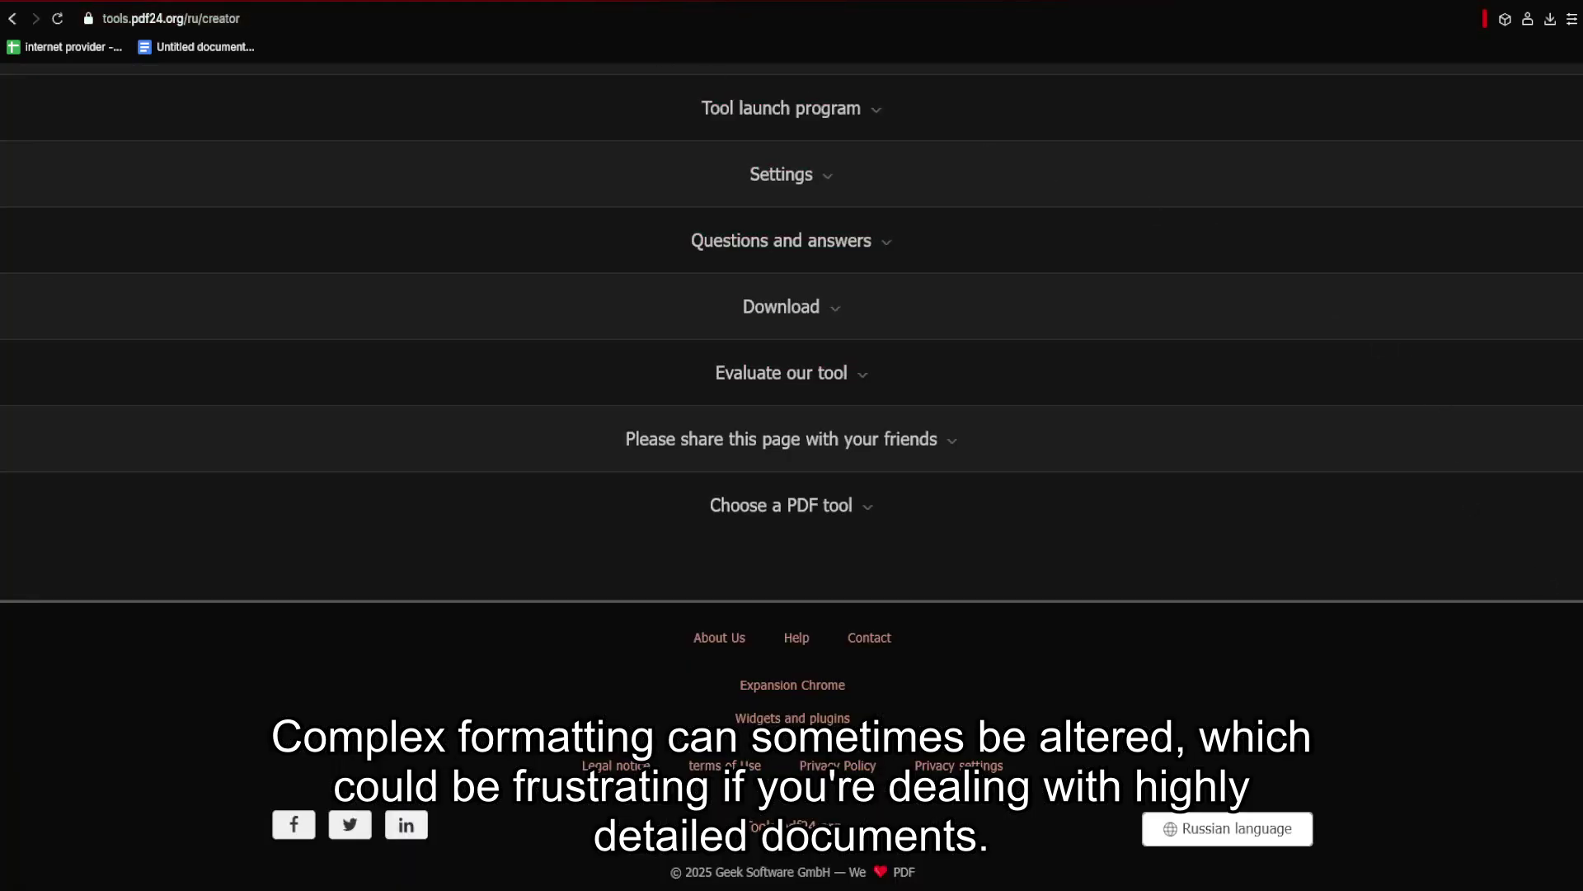
scroll(1381, 156, "up", 5)
scroll(1382, 156, "up", 5)
scroll(1382, 156, "up", 3)
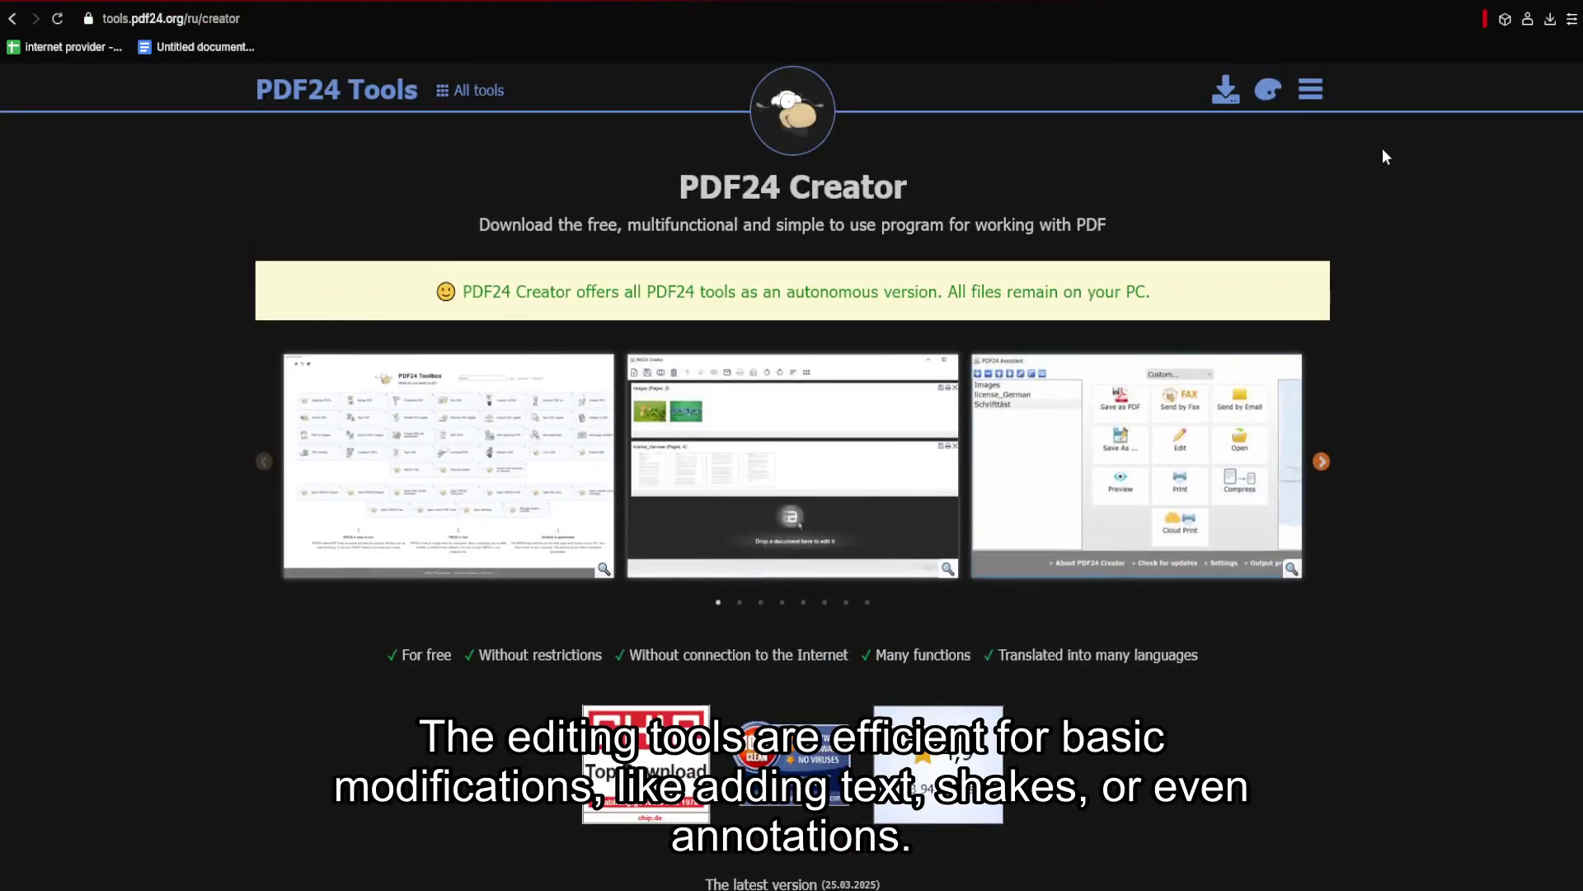
Visit Combine PDF and Squeeze PDF from the tools grid, then reopen the grid.
left_click(1310, 95)
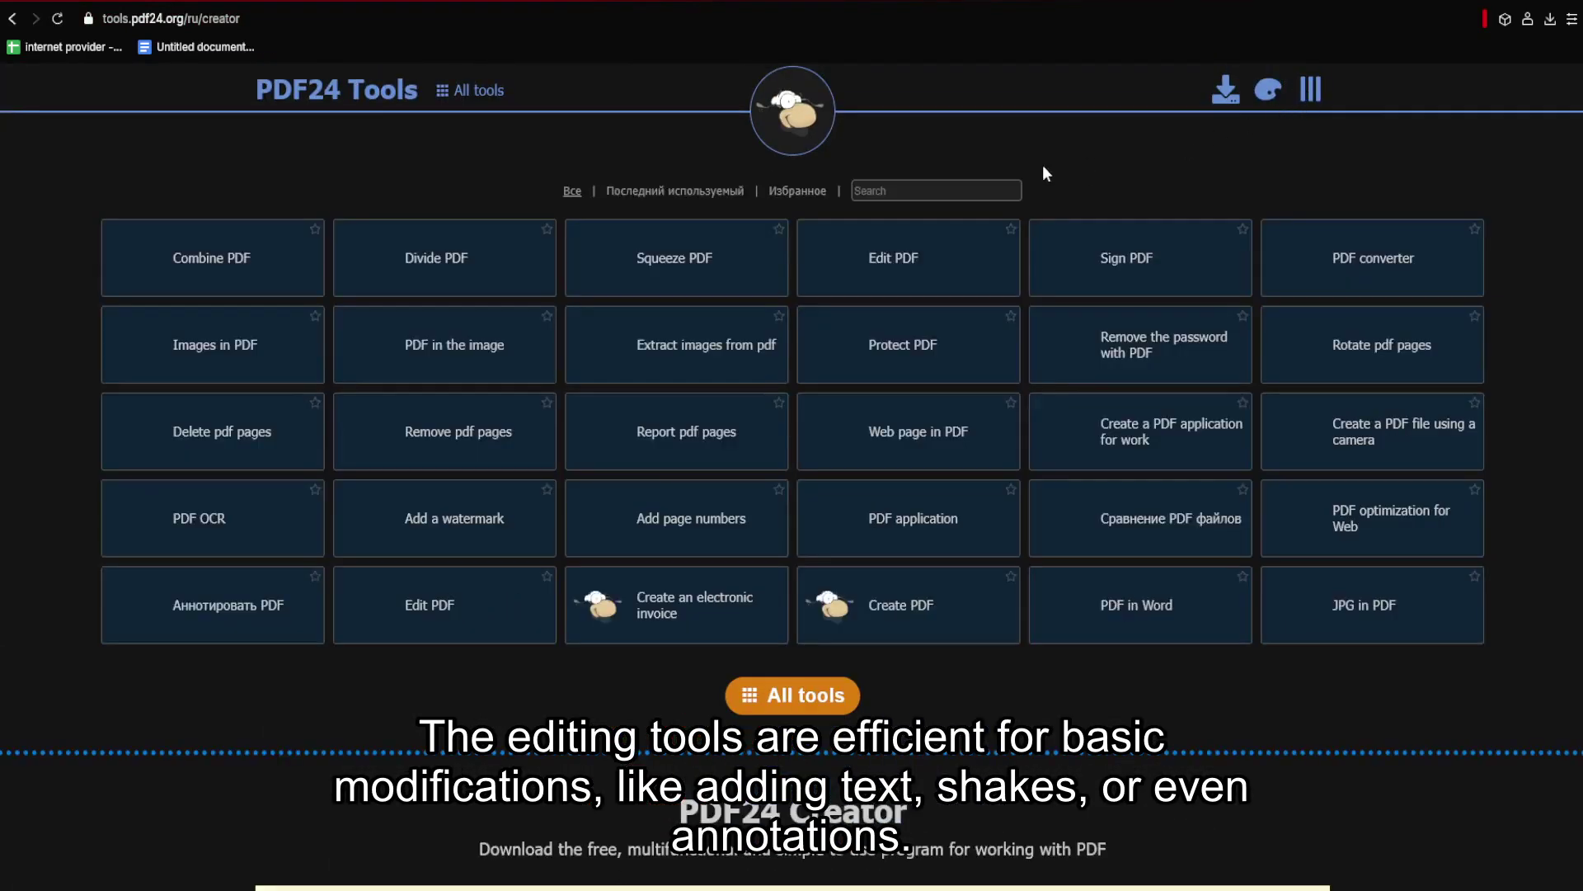
left_click(279, 275)
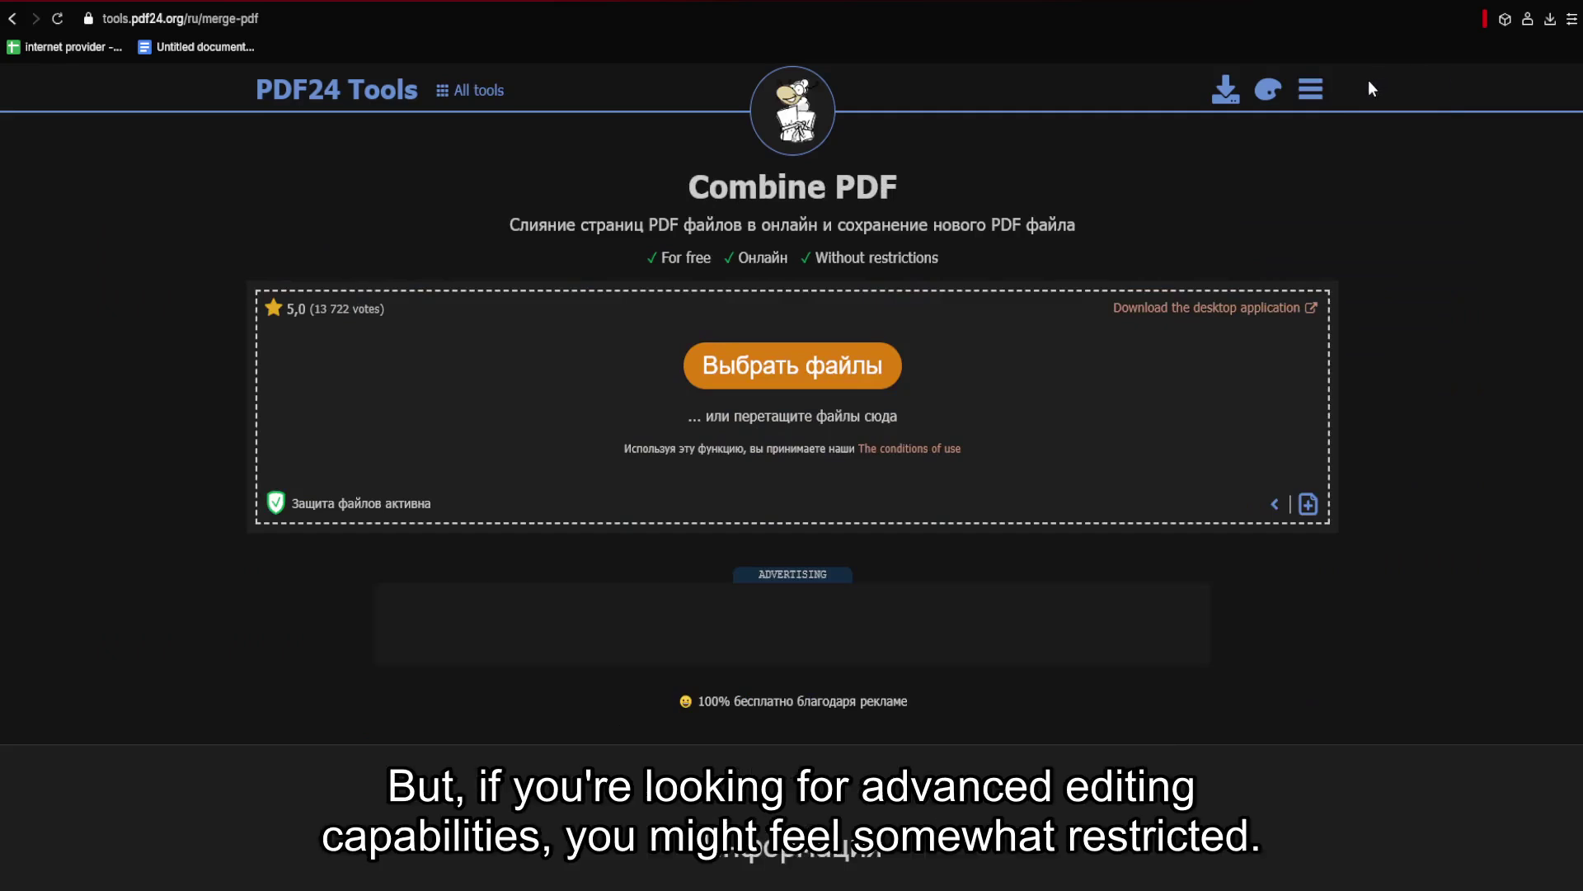
left_click(1309, 95)
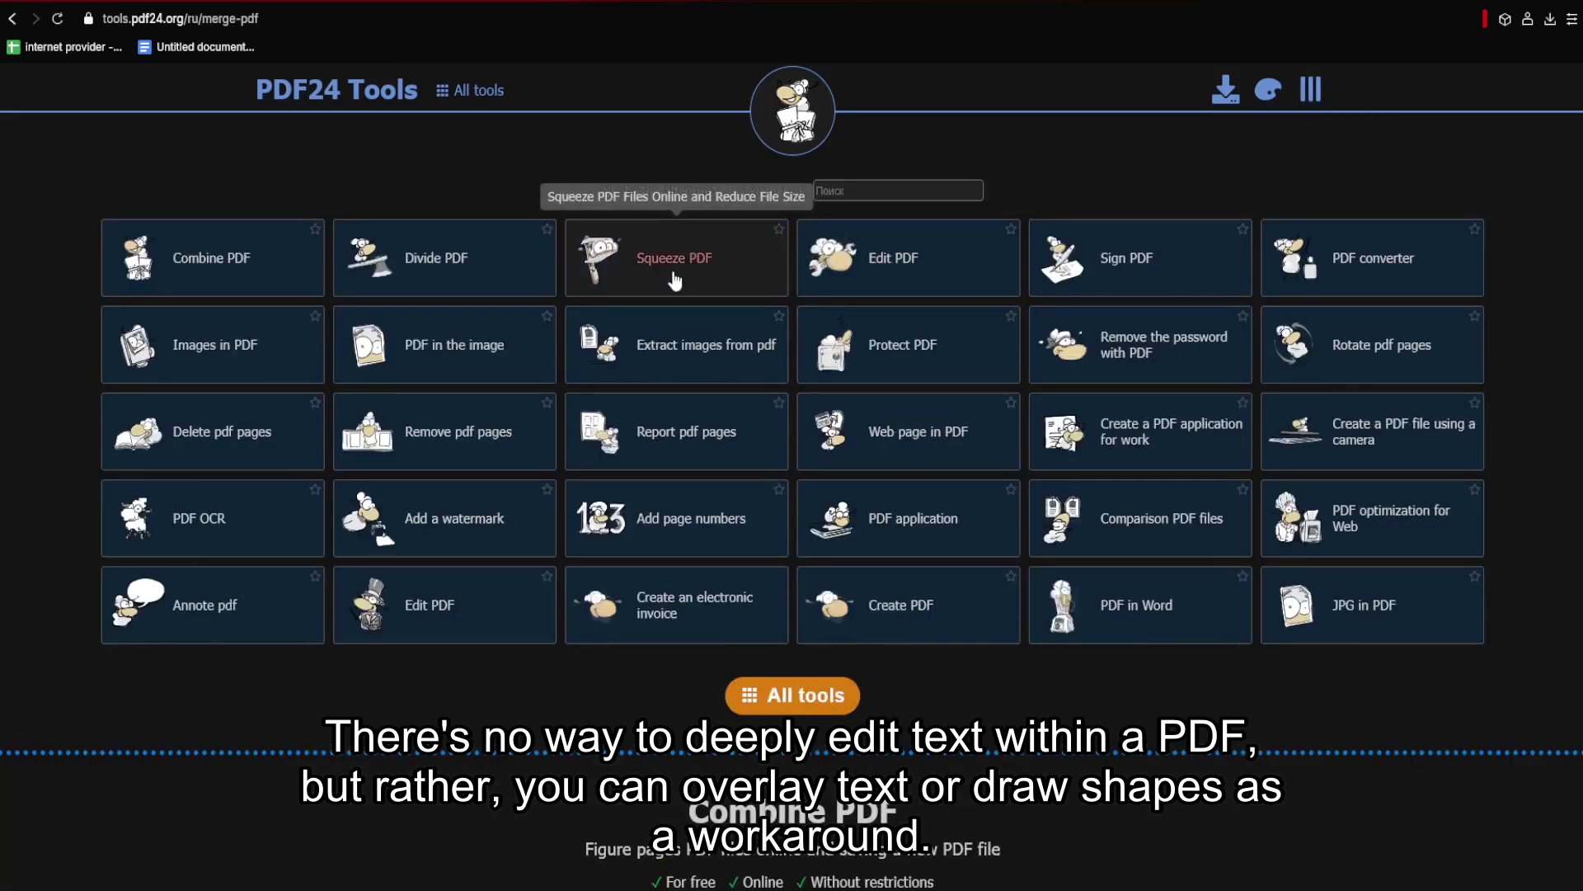
left_click(675, 281)
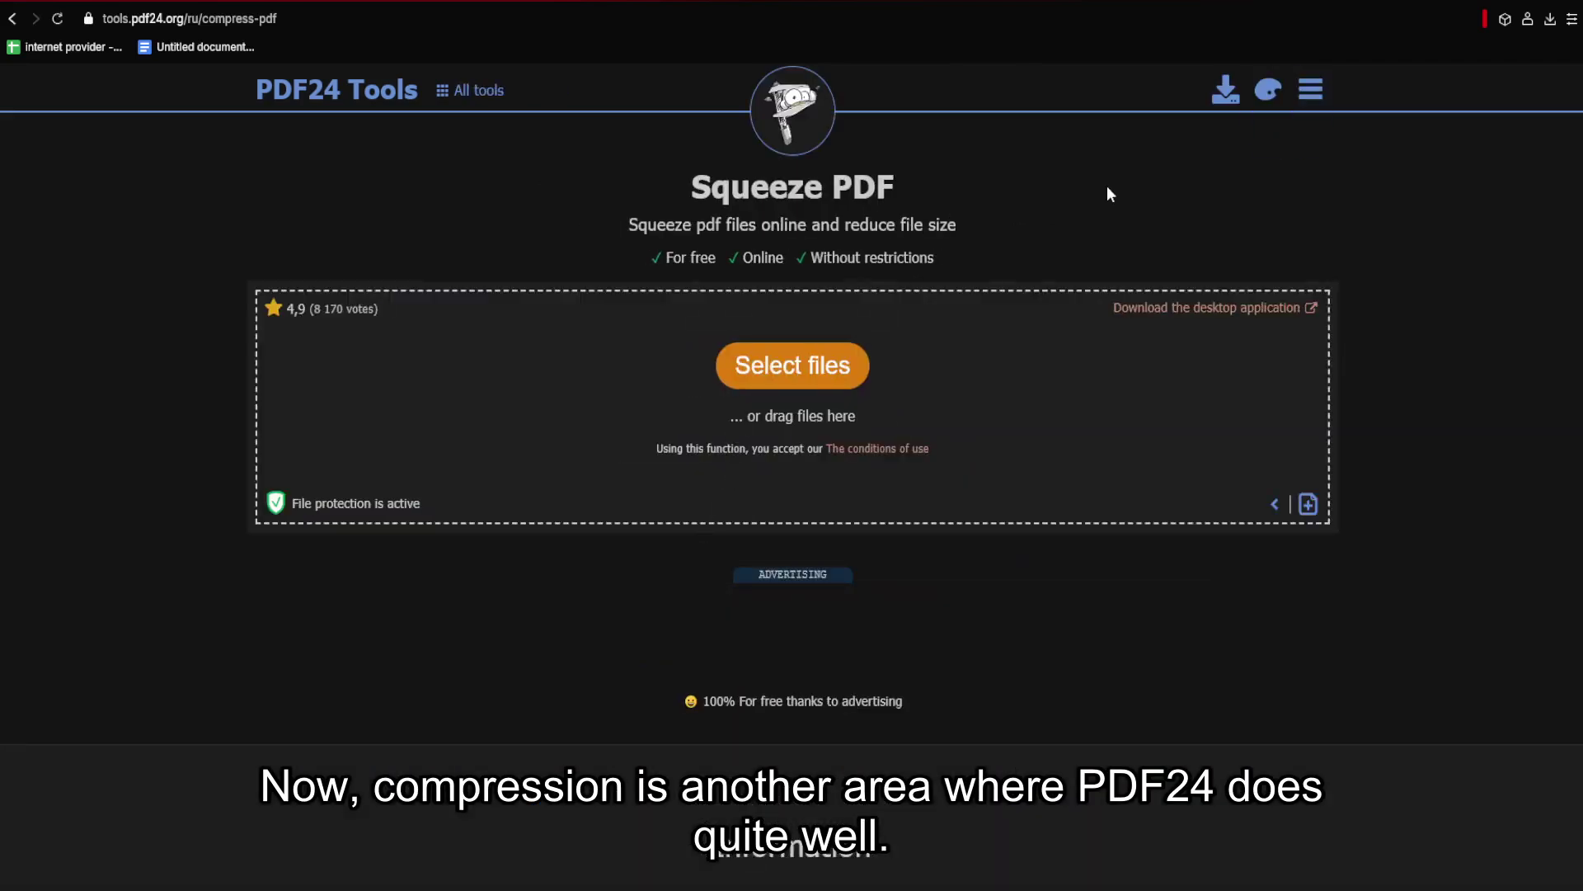
left_click(1310, 93)
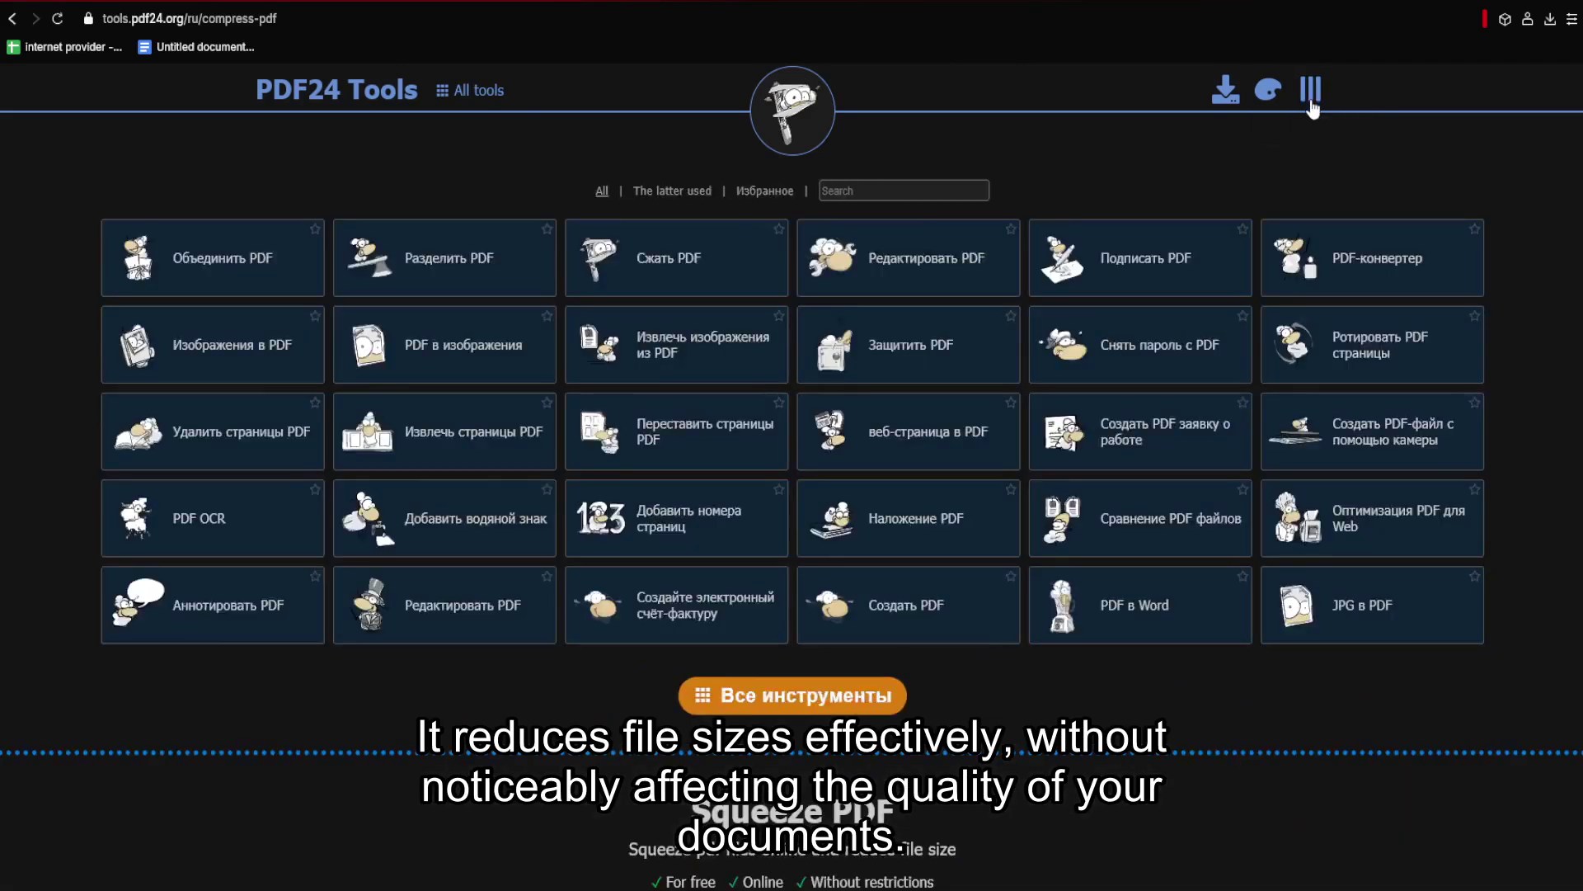
Open 'Create an electronic invoice' and scroll through its invoice, biller and recipient forms.
left_click(711, 631)
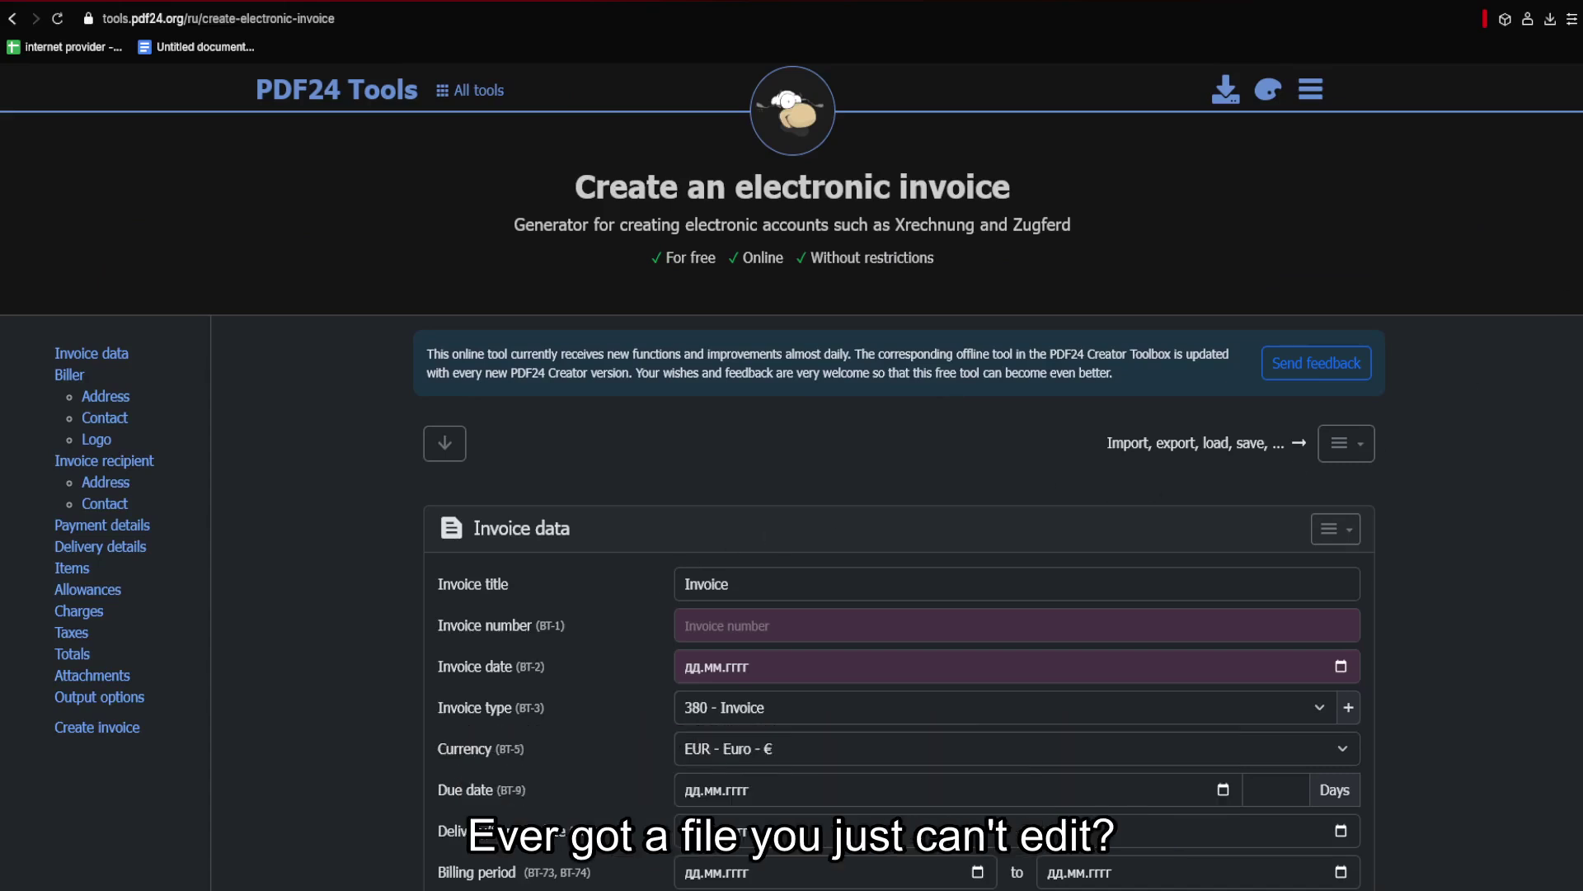
scroll(792, 495, "down", 1)
scroll(792, 495, "down", 1)
scroll(793, 495, "down", 1)
scroll(1110, 223, "down", 1)
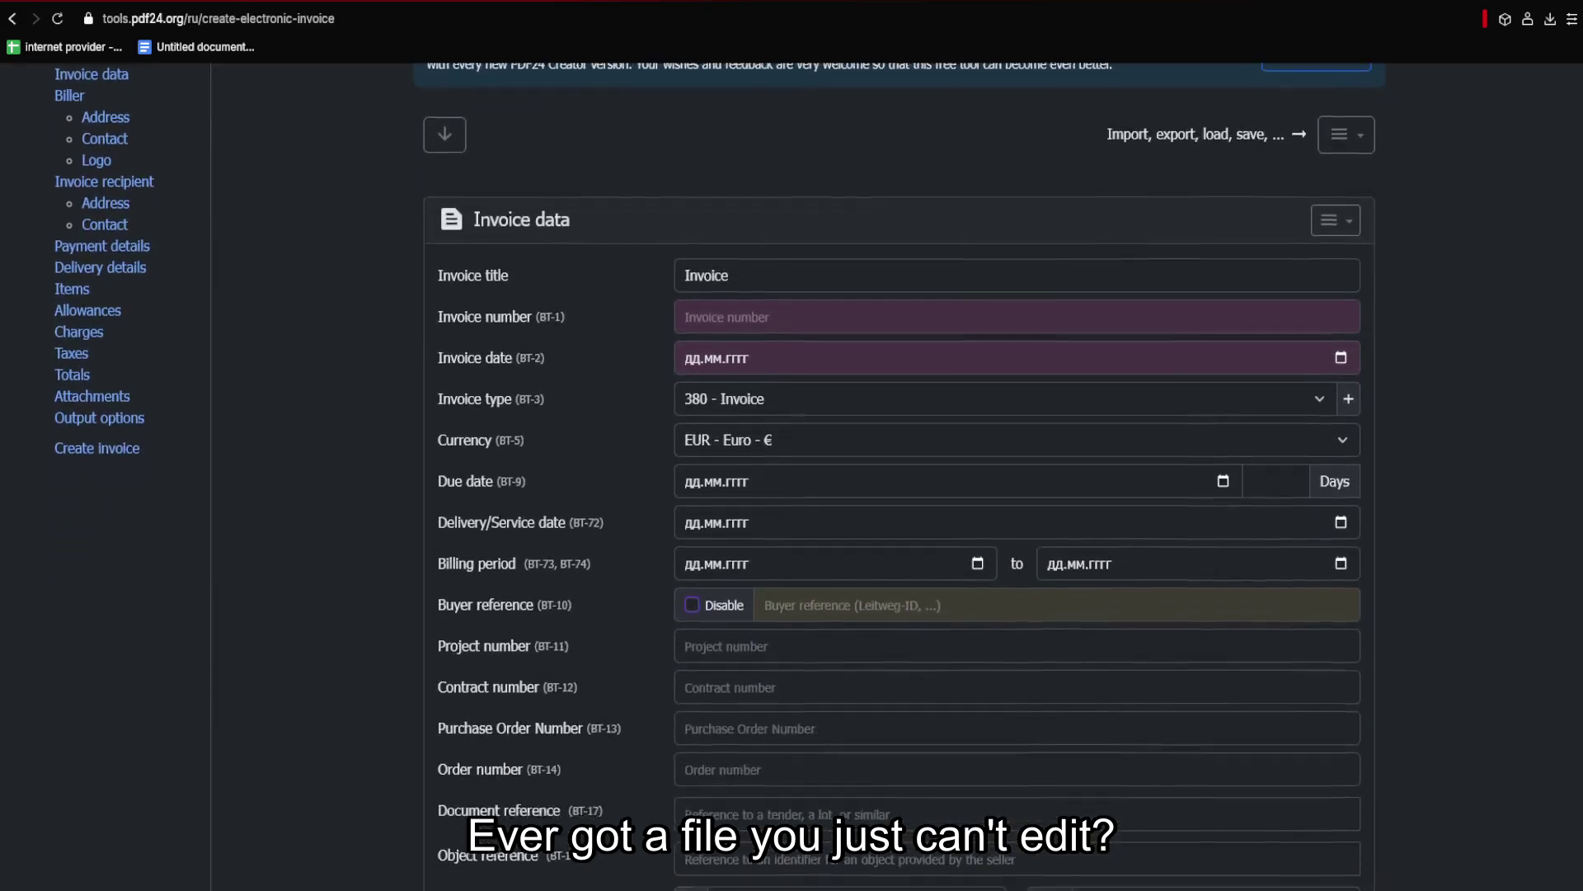
scroll(1109, 222, "down", 1)
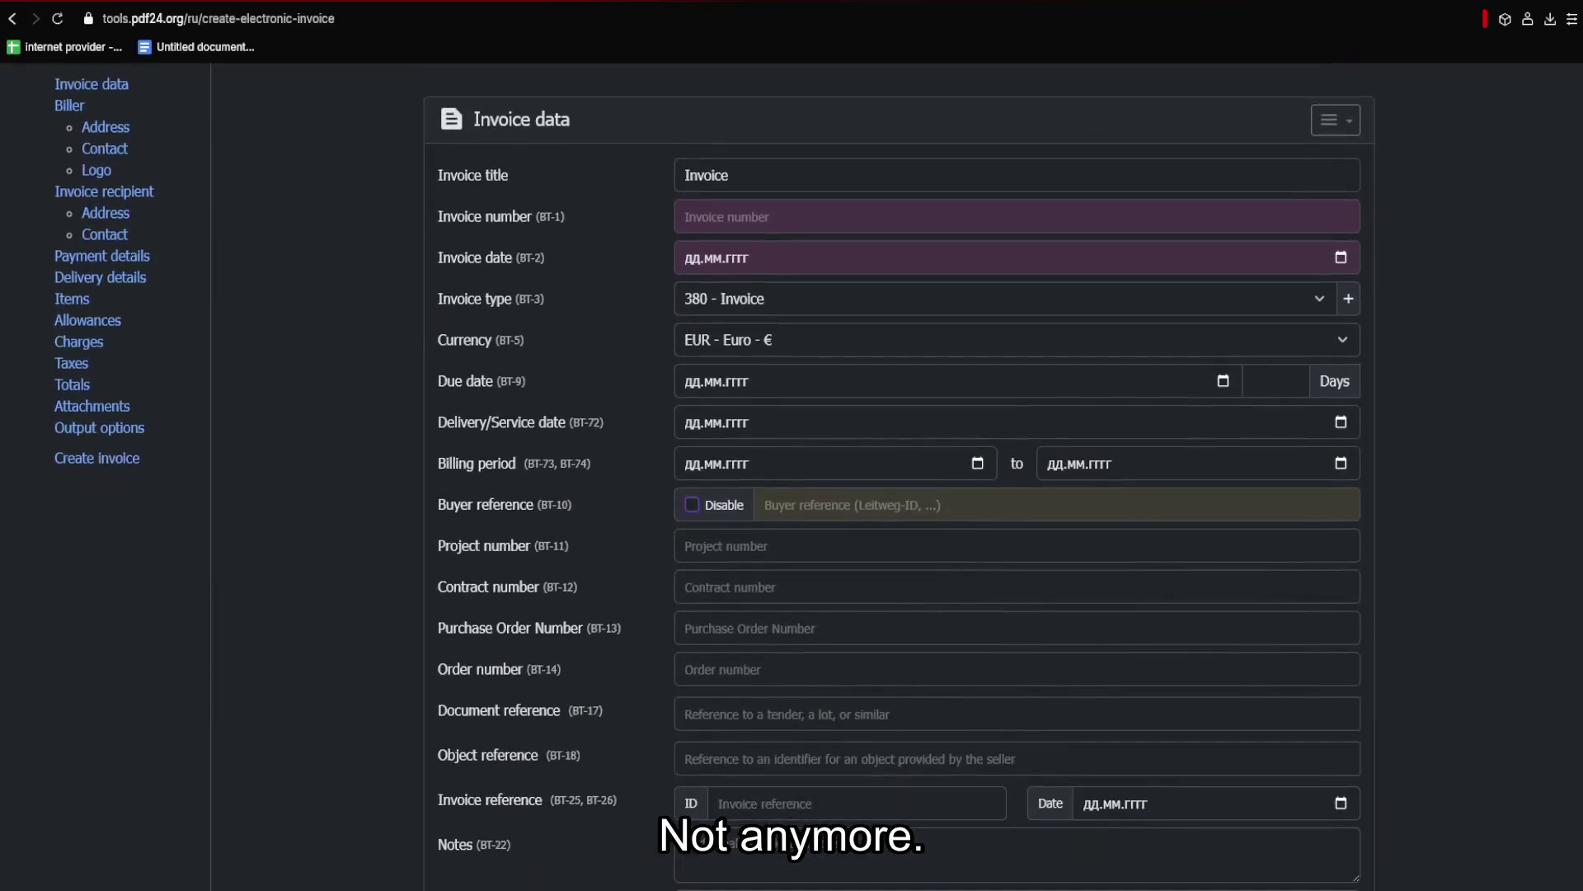
scroll(1578, 239, "down", 1)
scroll(1580, 239, "down", 2)
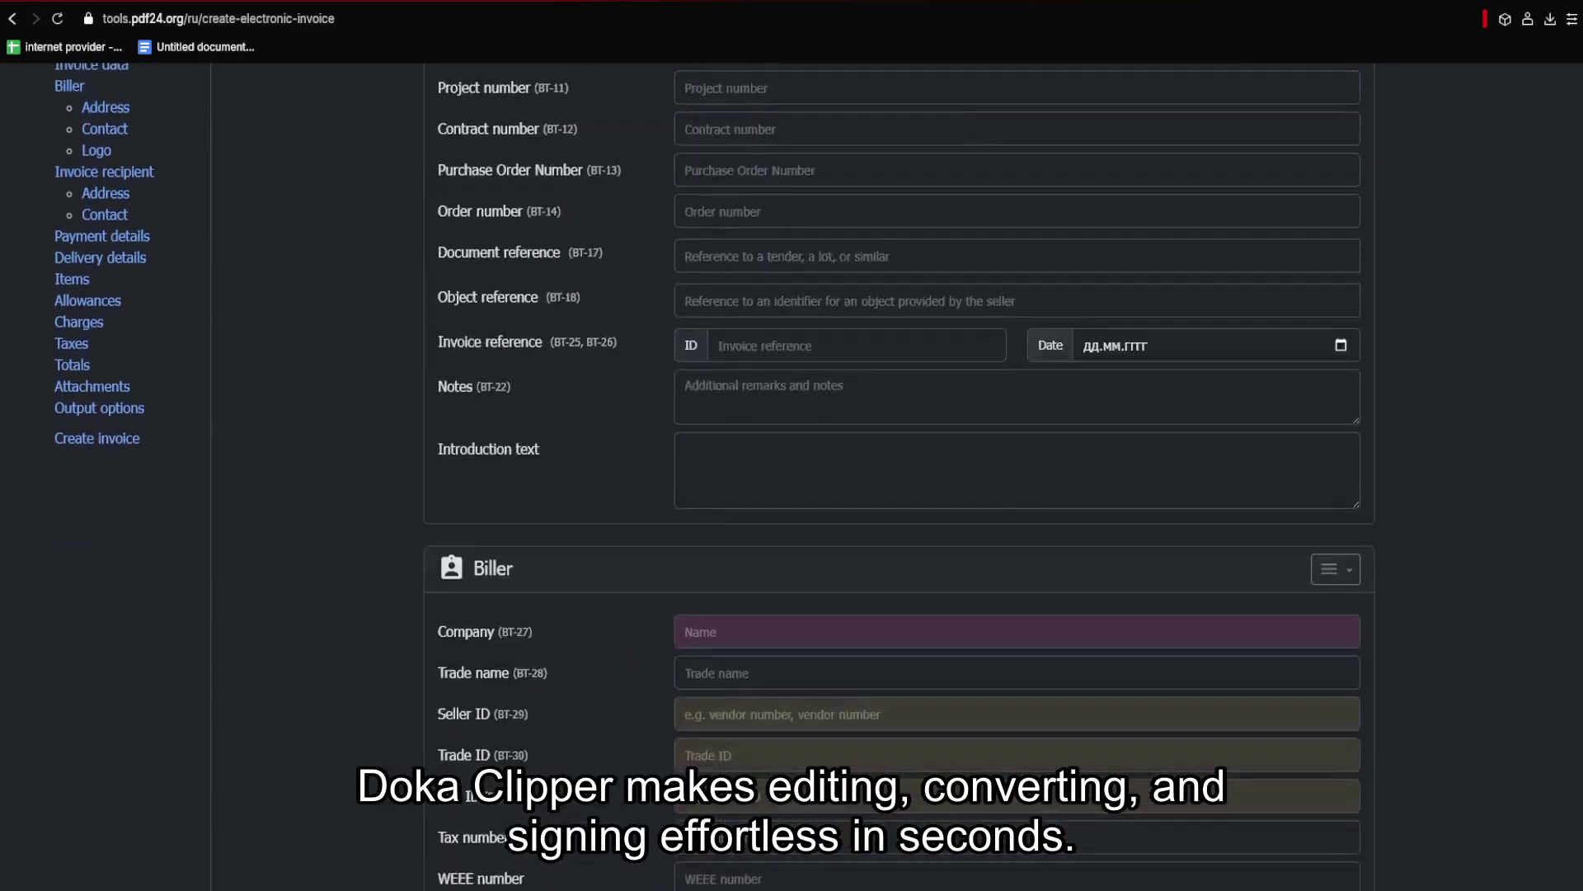
scroll(1578, 239, "down", 3)
scroll(1578, 239, "down", 2)
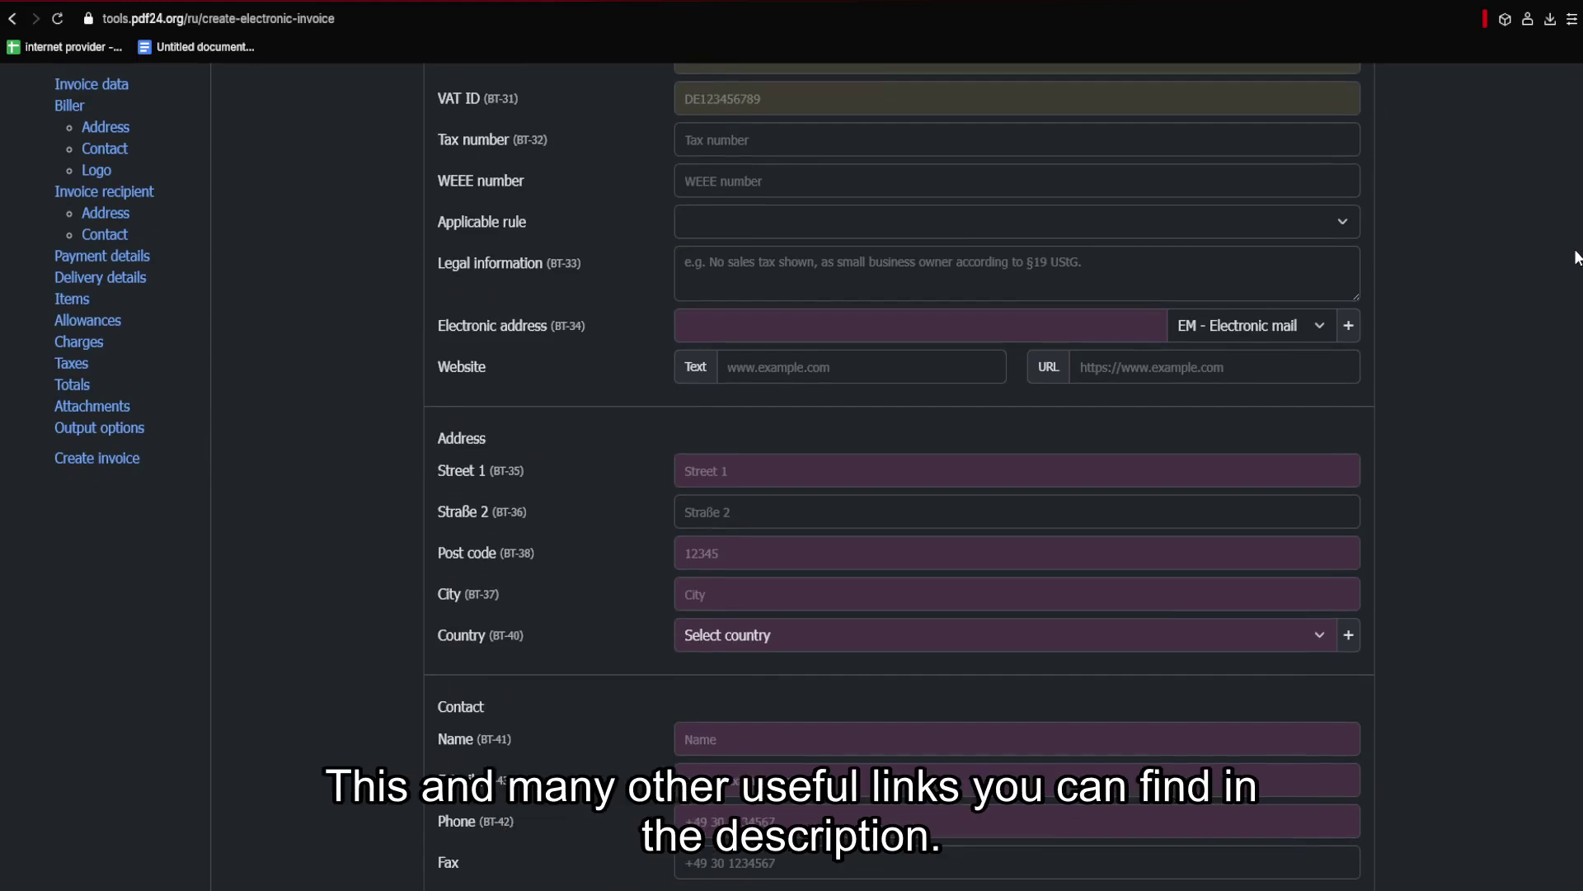
scroll(1578, 256, "down", 1)
scroll(1575, 275, "down", 1)
scroll(1573, 286, "down", 1)
scroll(1574, 290, "down", 1)
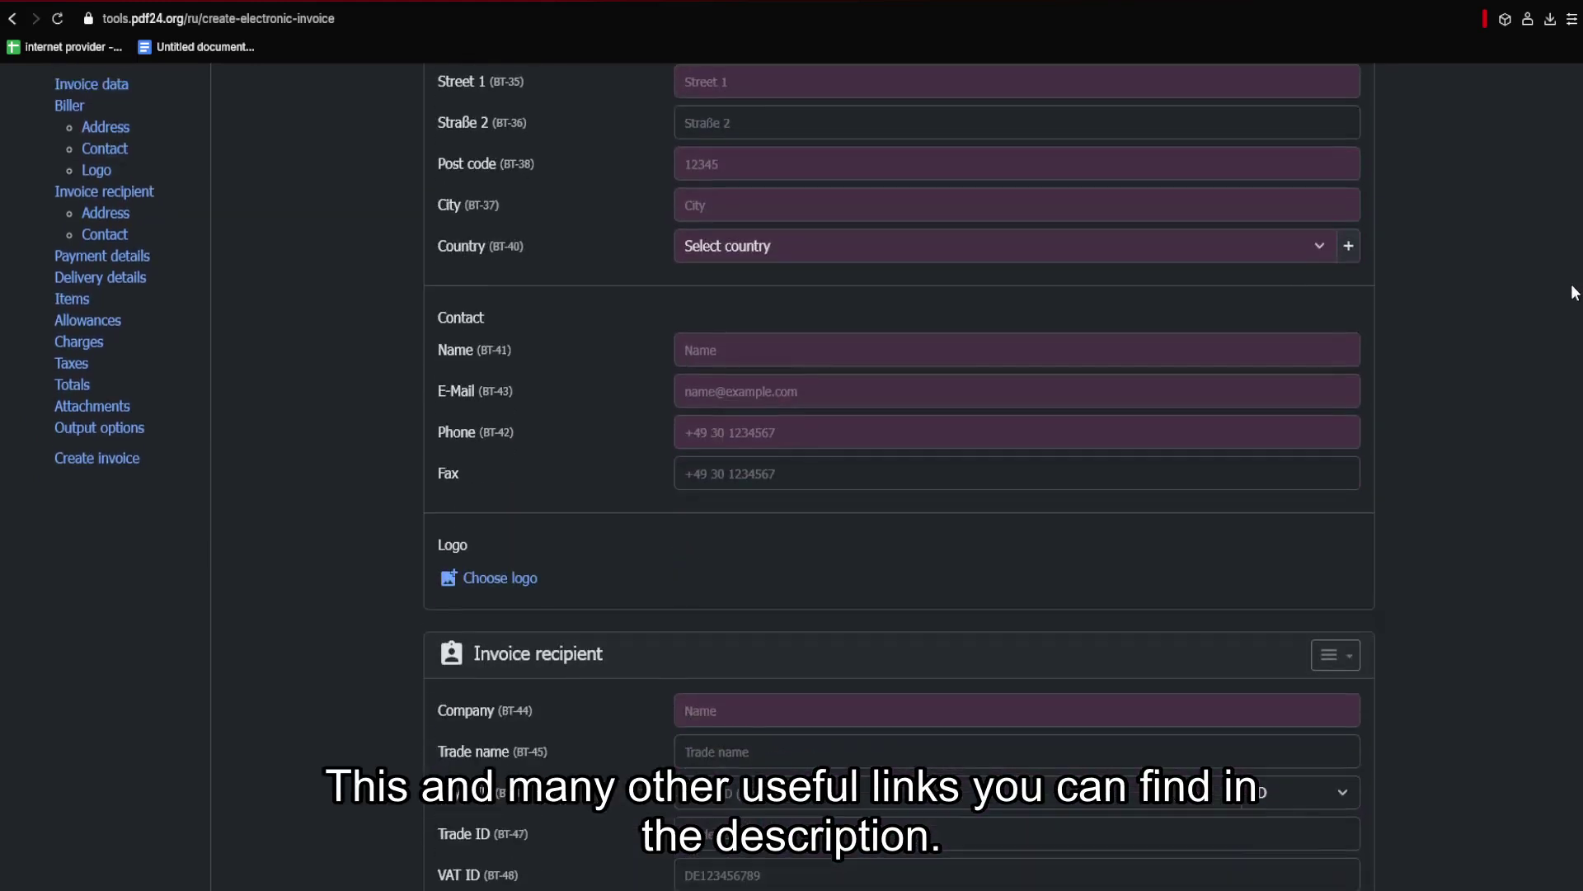
scroll(1573, 292, "down", 1)
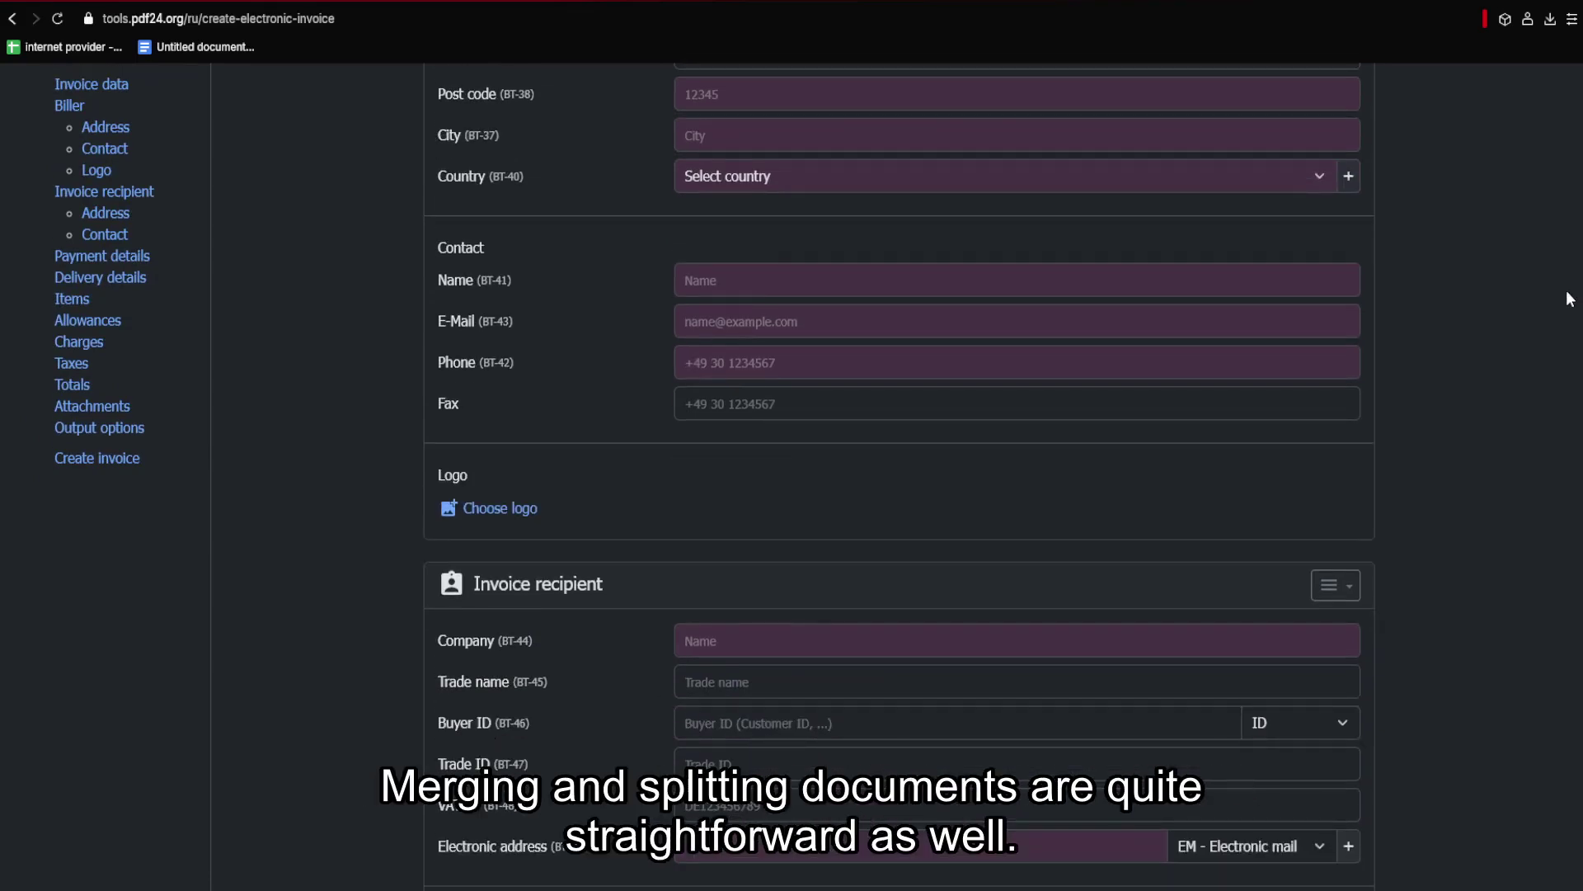
scroll(1577, 222, "up", 5)
scroll(1576, 223, "up", 5)
scroll(792, 470, "up", 5)
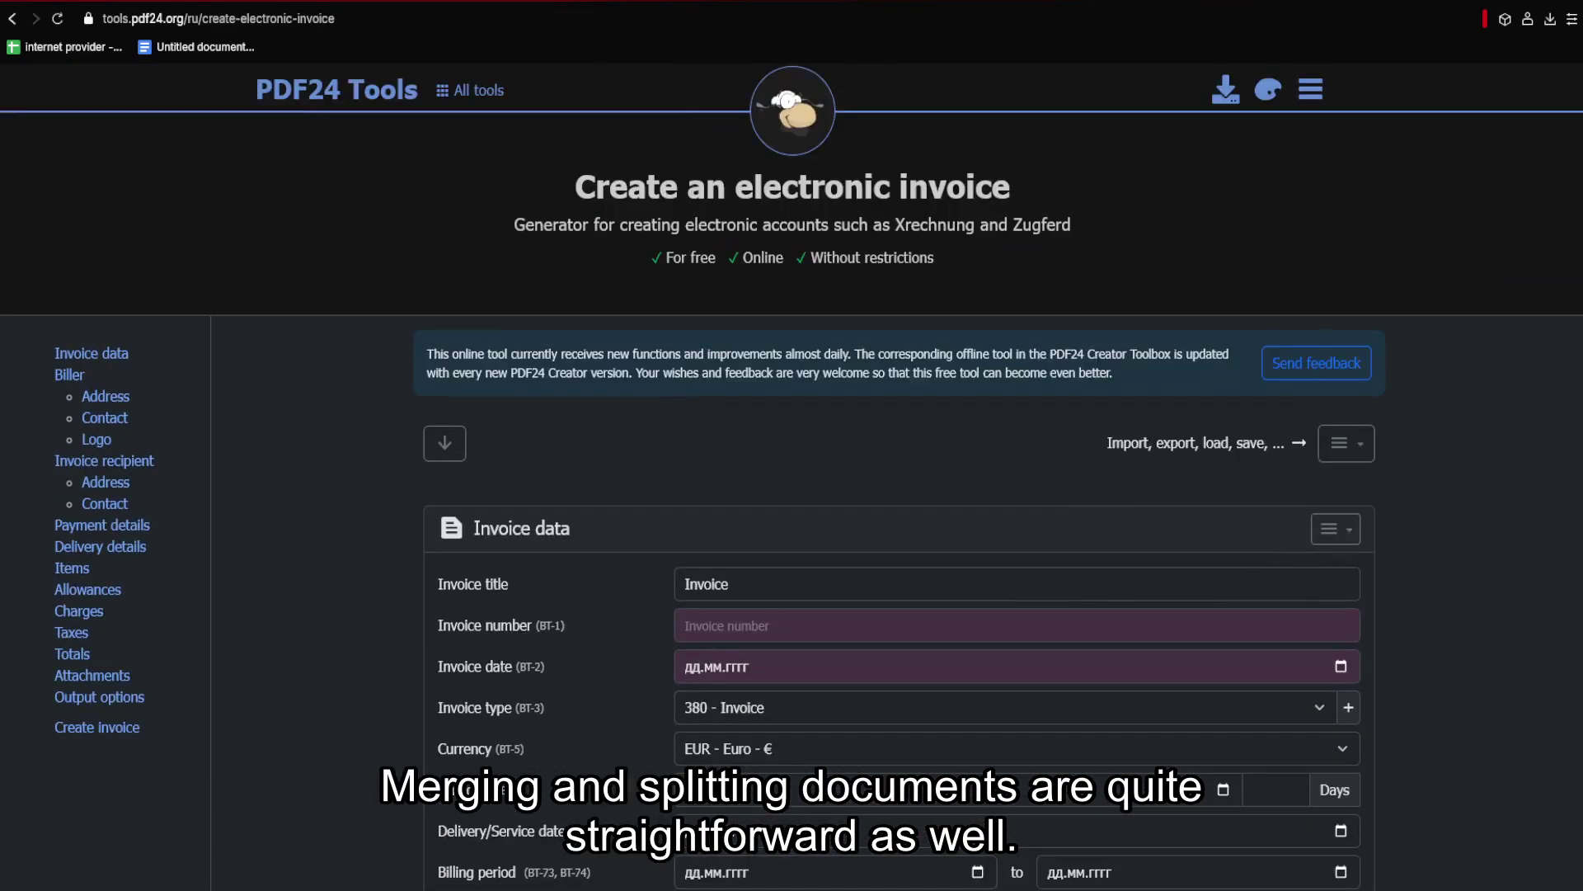
Open 'Remove the password with PDF' from the tools grid and read down to Questions and answers.
left_click(1310, 91)
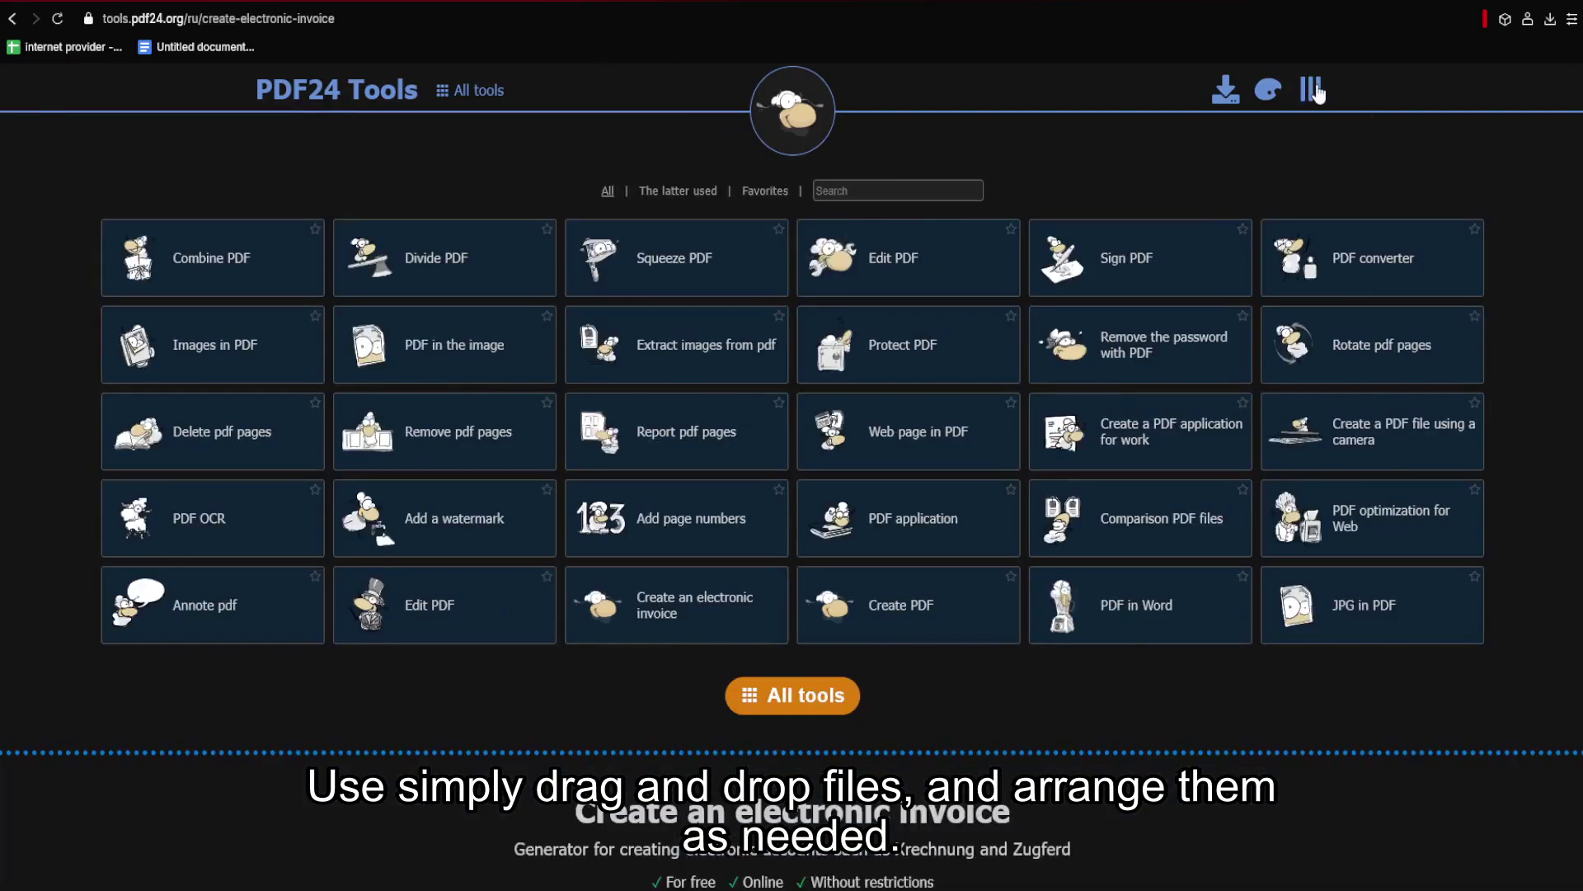
left_click(1163, 349)
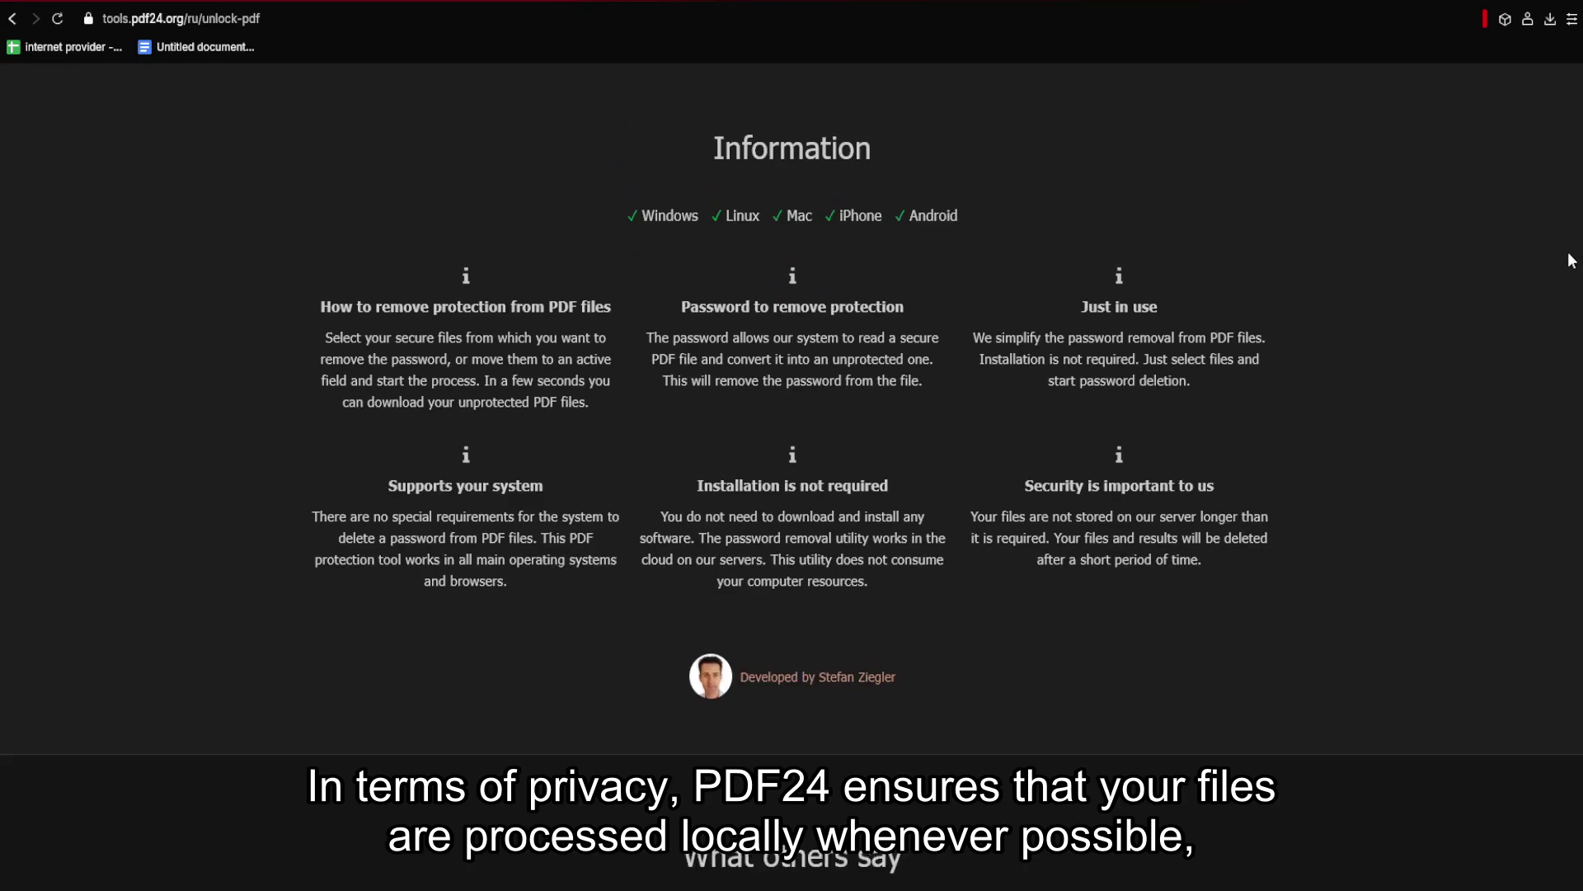
scroll(1569, 261, "down", 2)
scroll(1560, 328, "down", 1)
scroll(1559, 365, "down", 2)
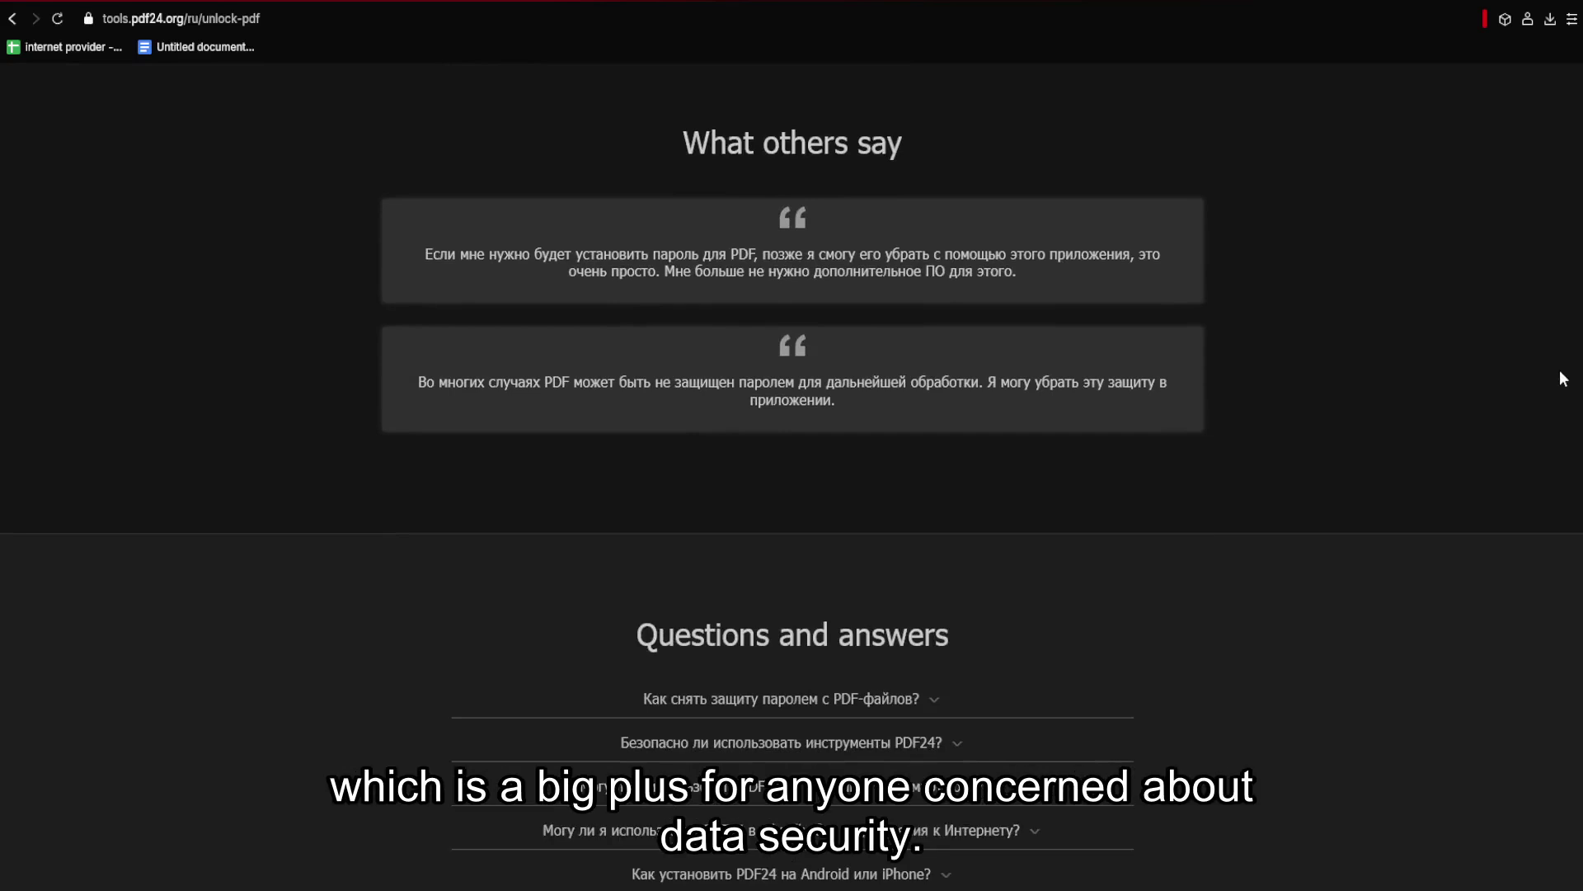
scroll(1560, 379, "down", 2)
scroll(1571, 422, "down", 1)
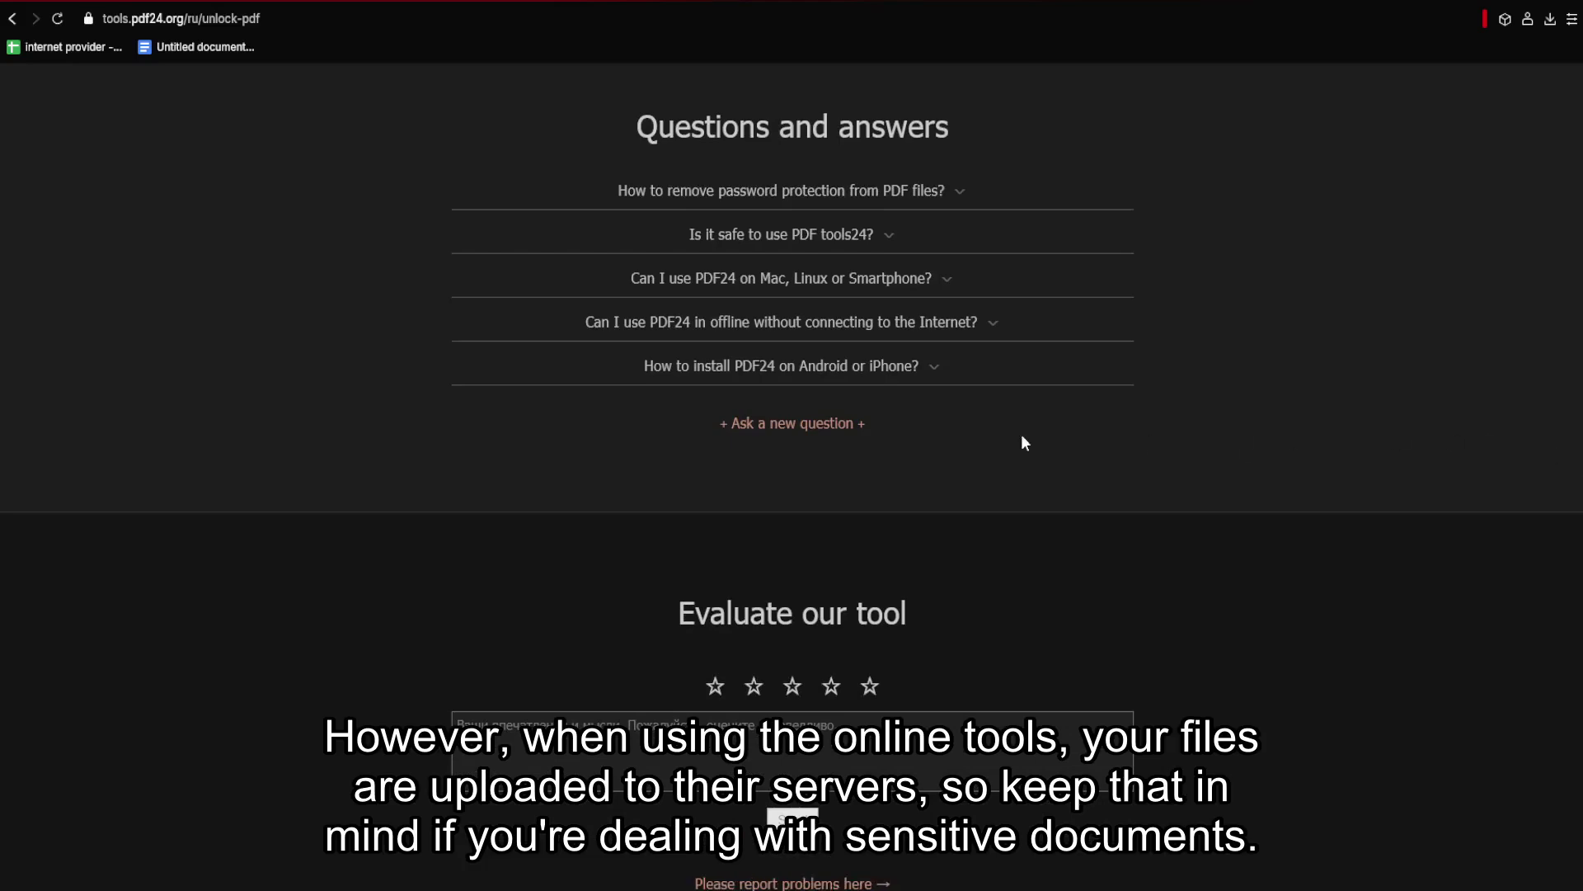
Visit the contact page, switch to the light theme, and open 'PDF converter'.
left_click(774, 423)
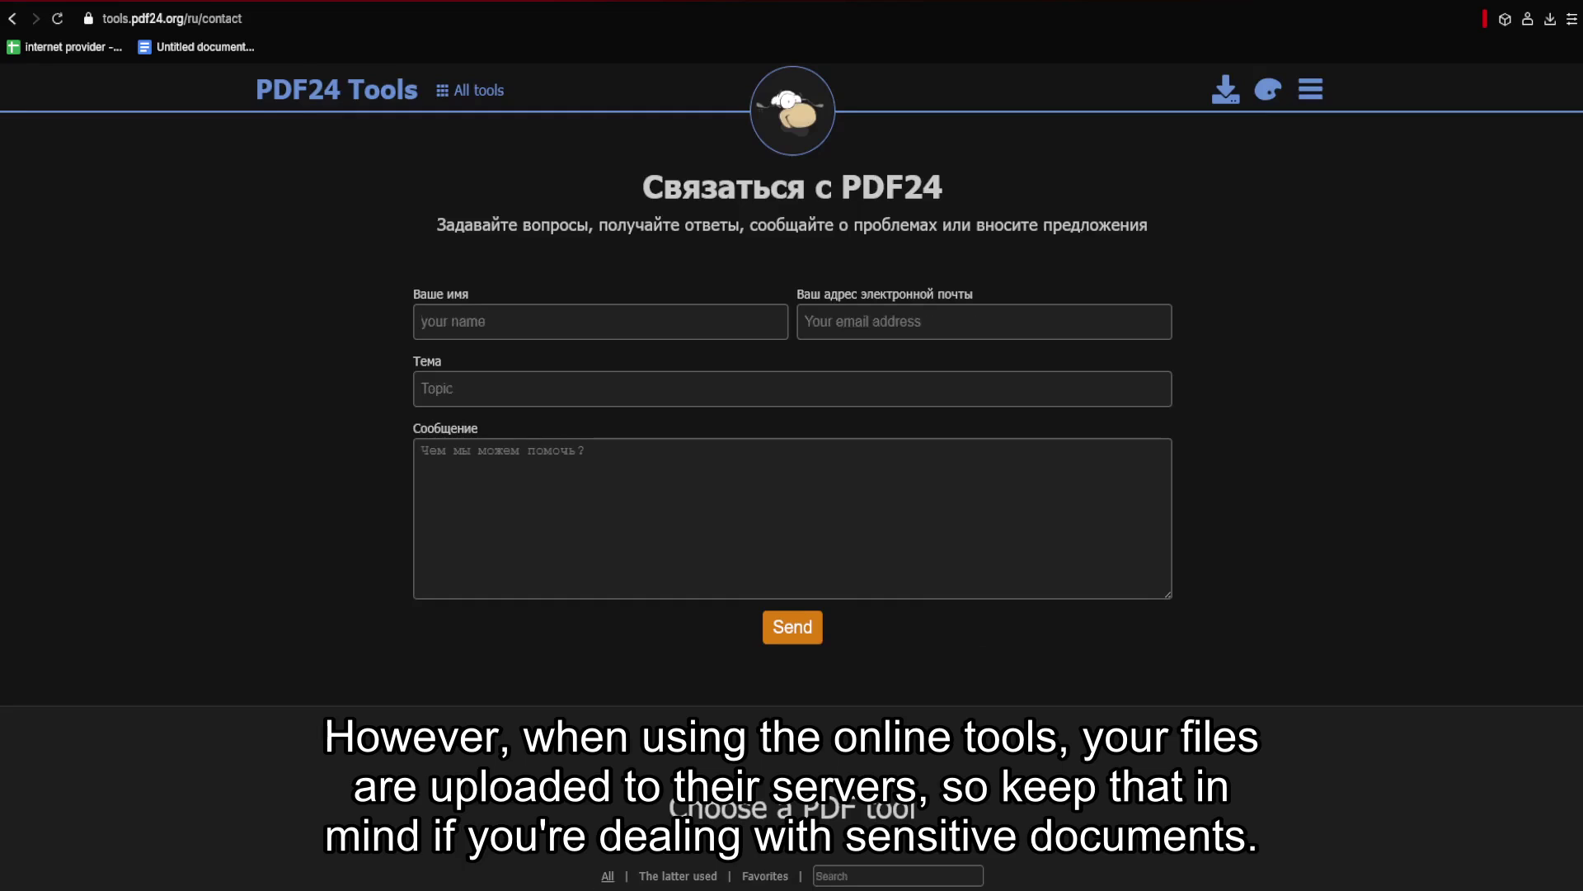
left_click(1262, 107)
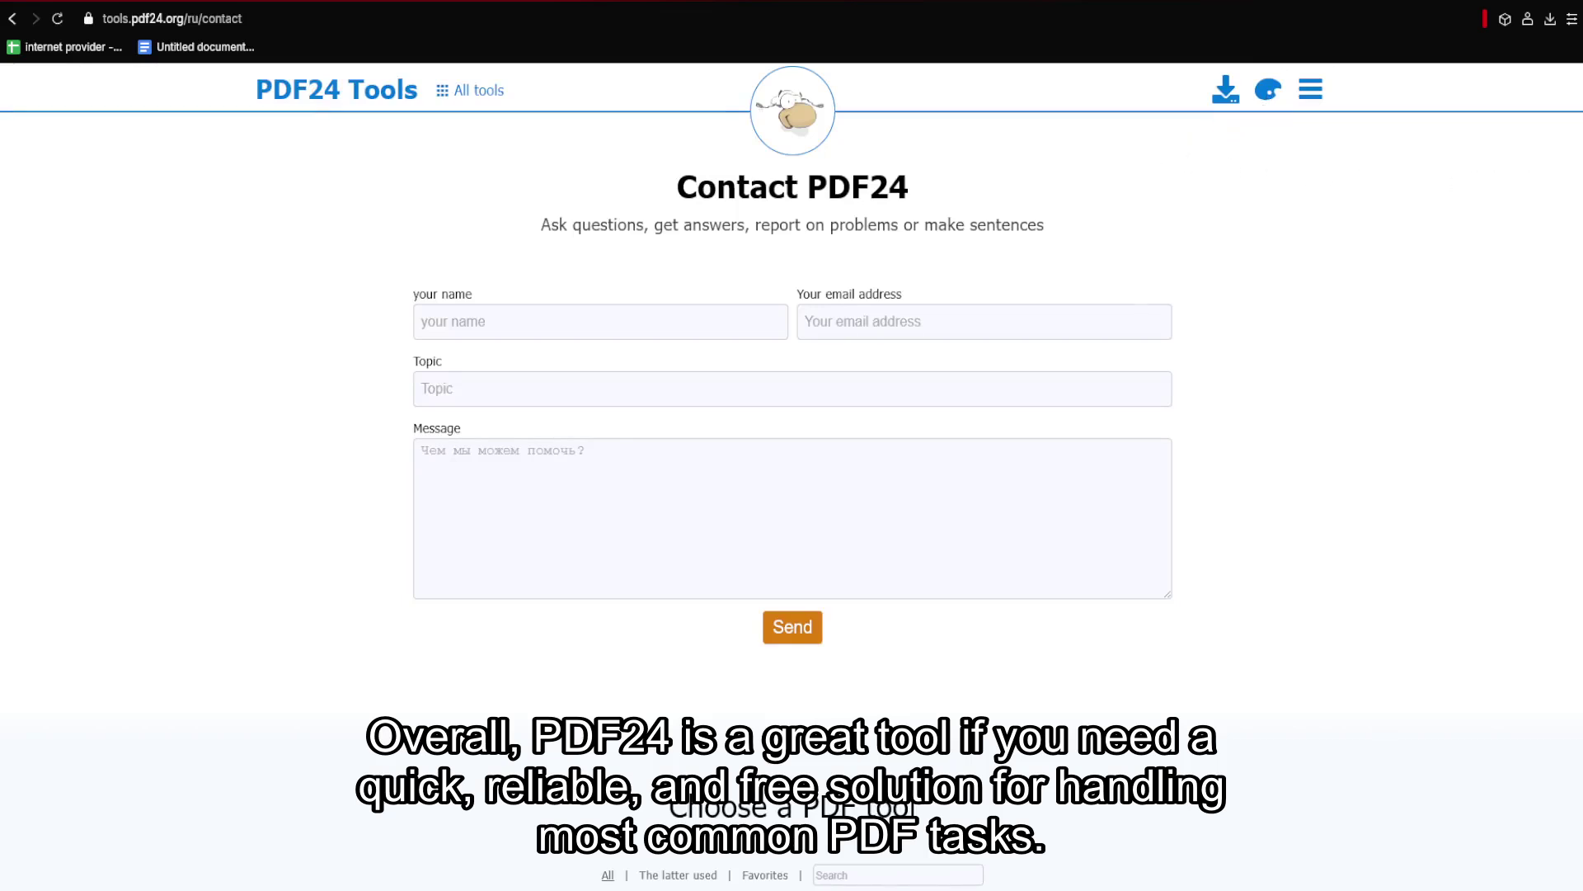
scroll(1546, 184, "down", 1)
scroll(792, 446, "down", 1)
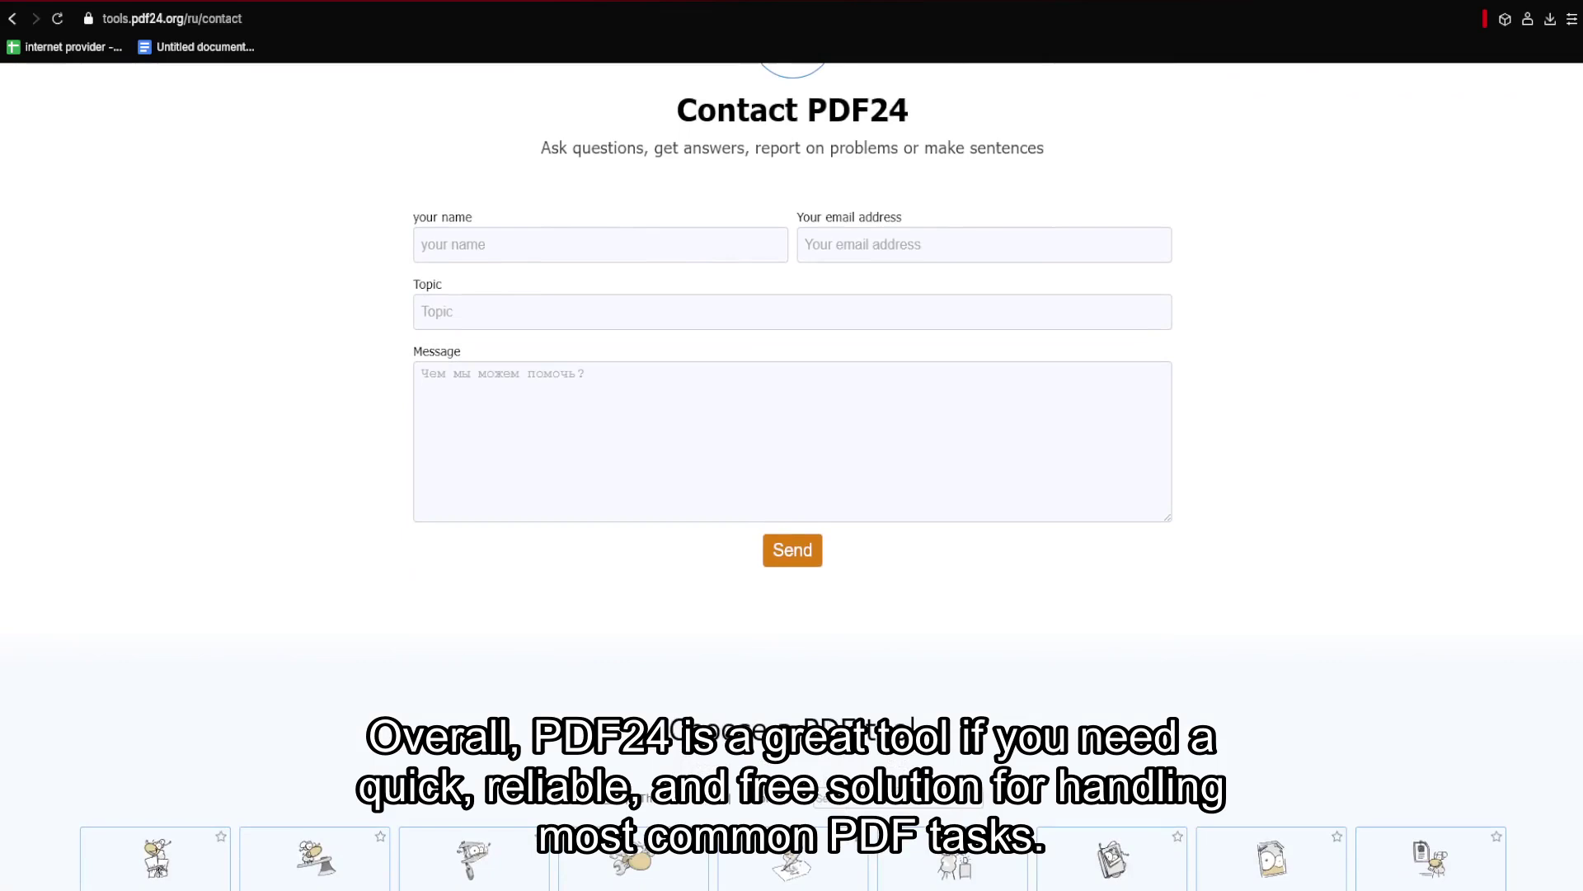
scroll(793, 446, "down", 1)
scroll(792, 446, "down", 1)
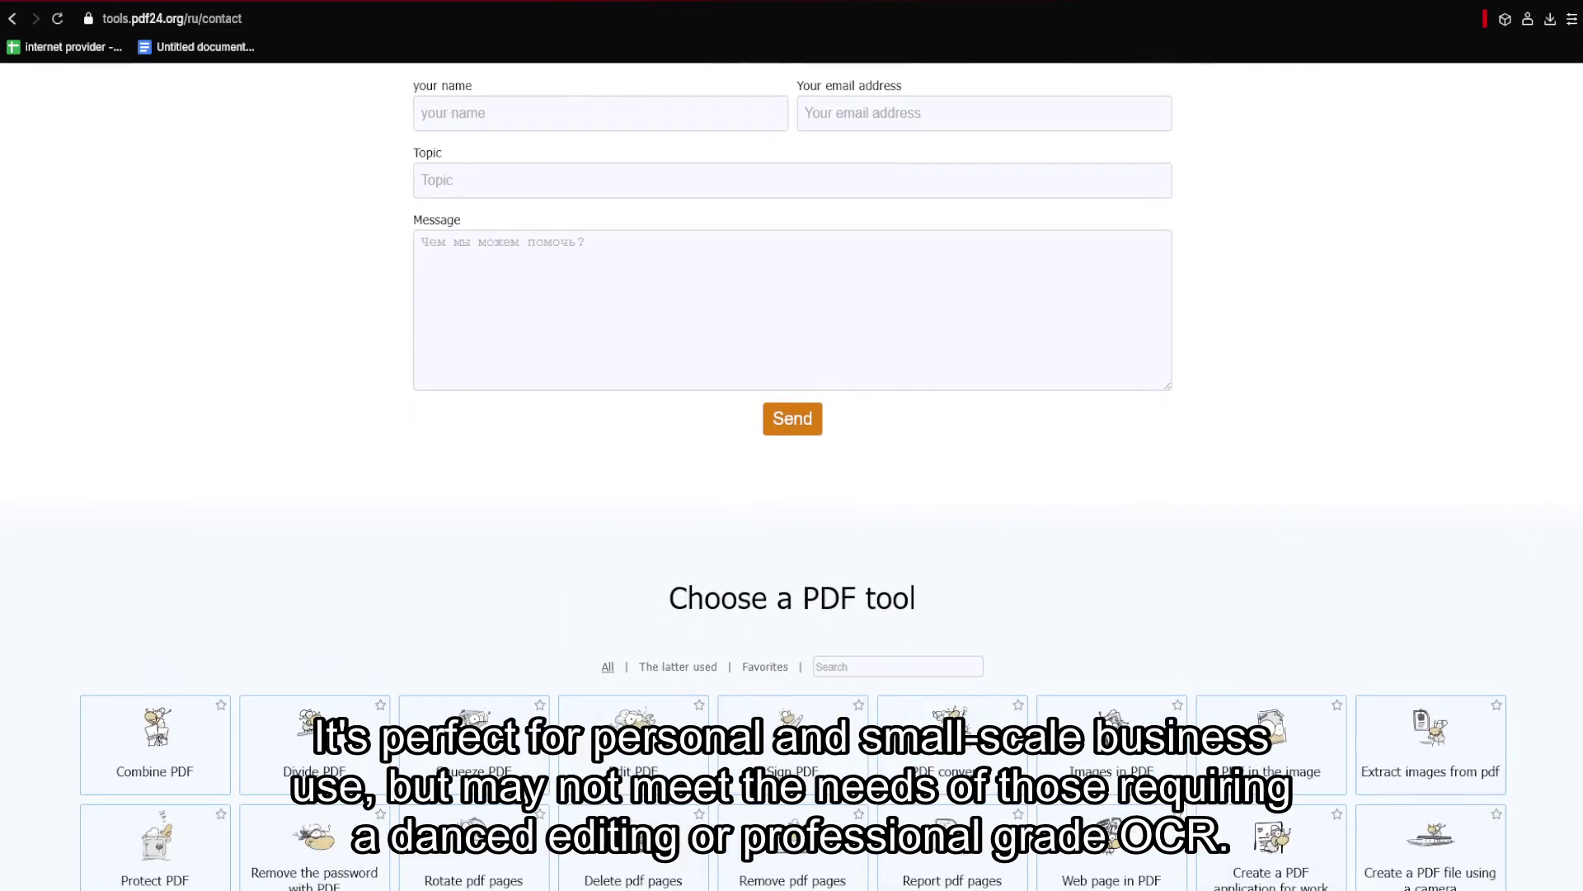
scroll(792, 445, "down", 1)
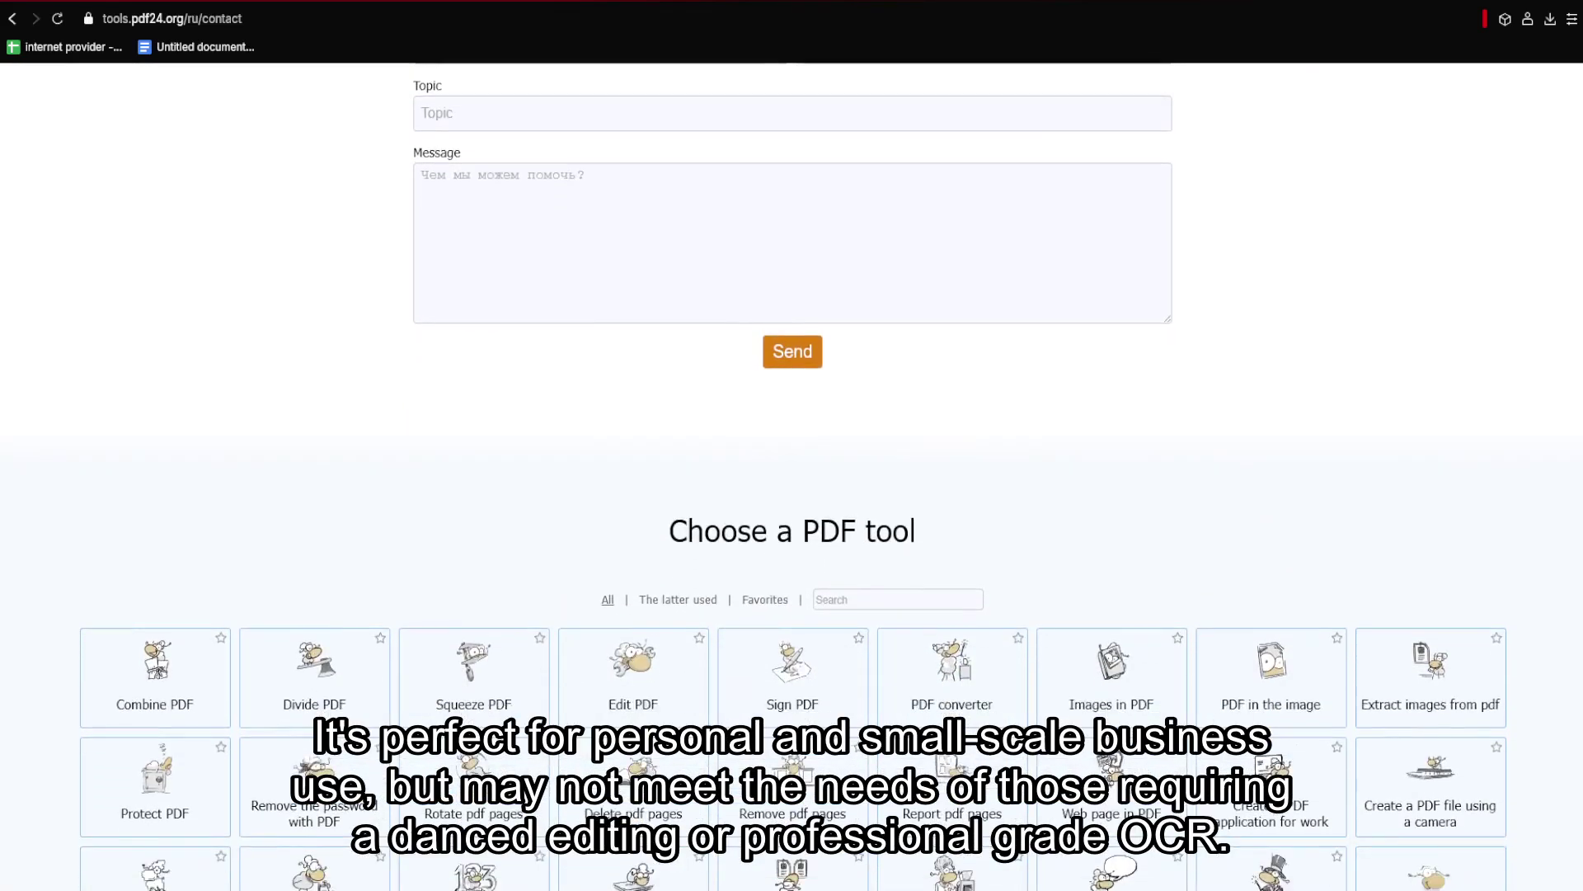
scroll(882, 326, "down", 1)
scroll(883, 325, "down", 2)
scroll(883, 326, "down", 2)
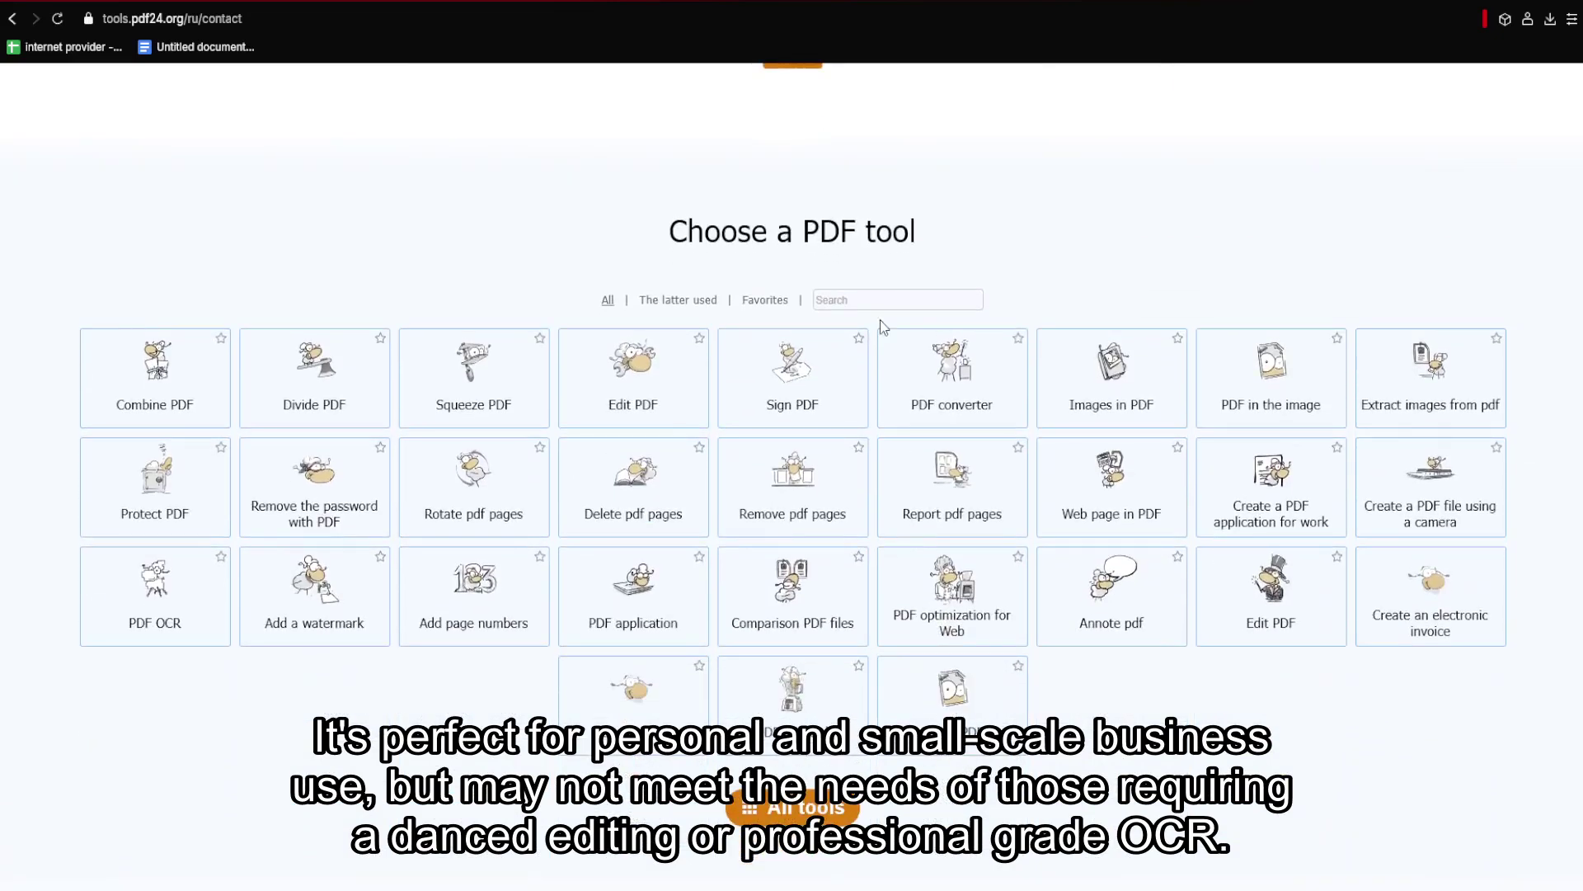
left_click(938, 366)
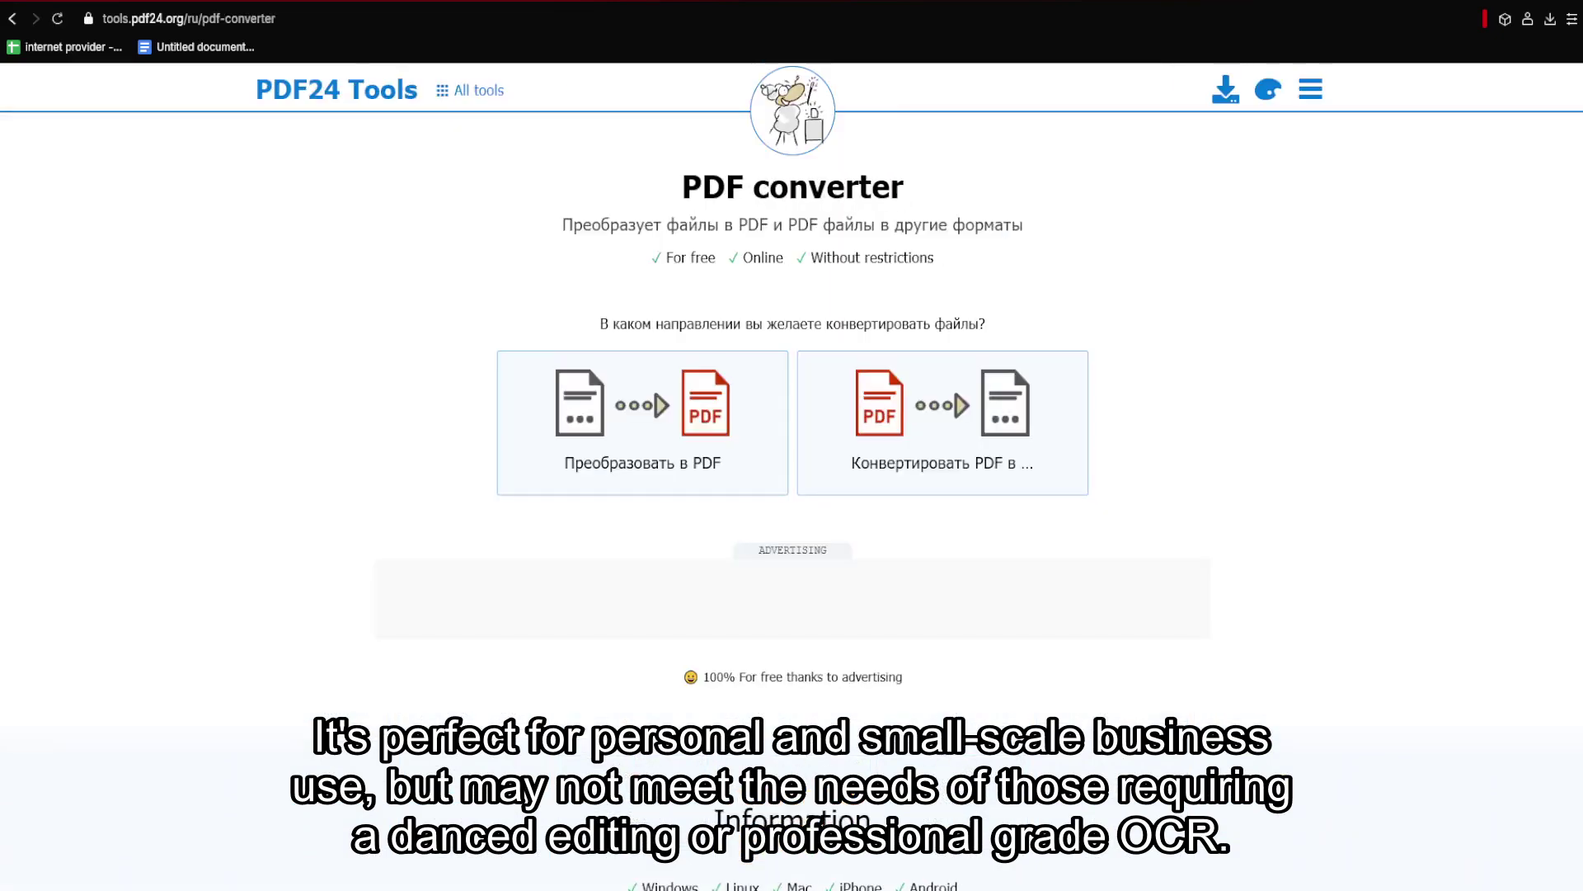